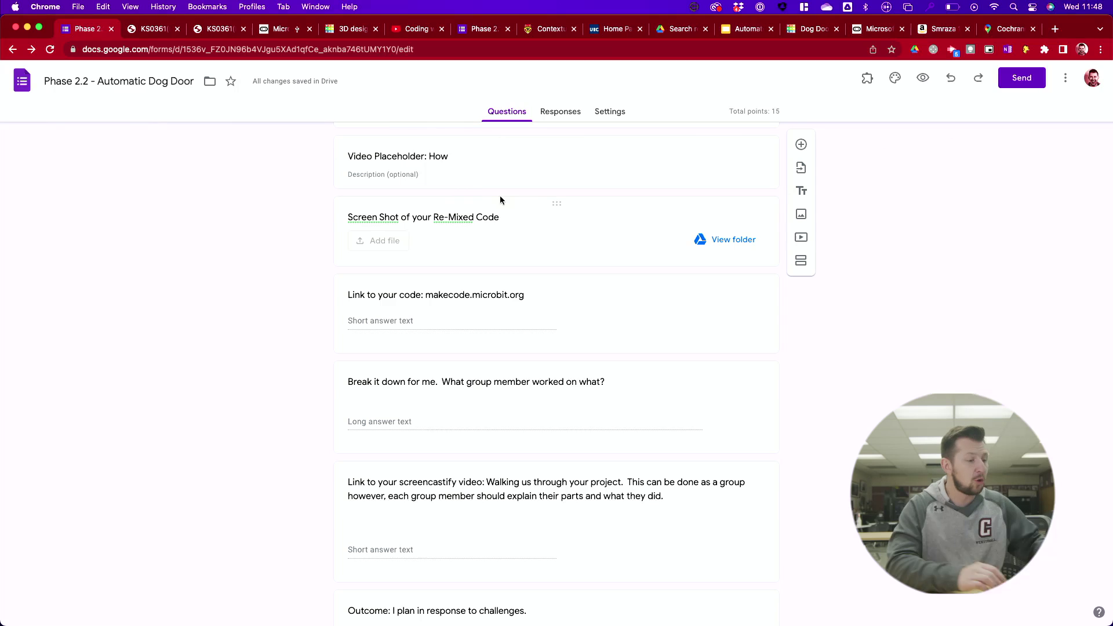
From the form's code-link question, switch to the MakeCode editor, publish the Servo Test project and copy its share link
{"action": "scroll", "coordinate": [406, 226], "scroll_direction": "up", "scroll_amount": 2}
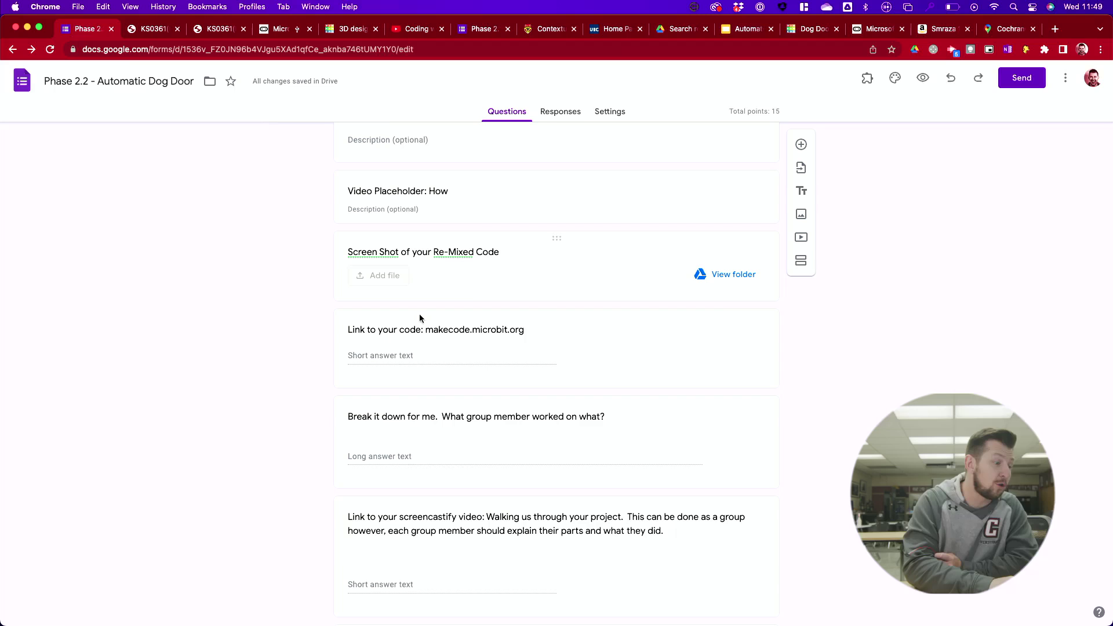
{"action": "left_click", "coordinate": [425, 359]}
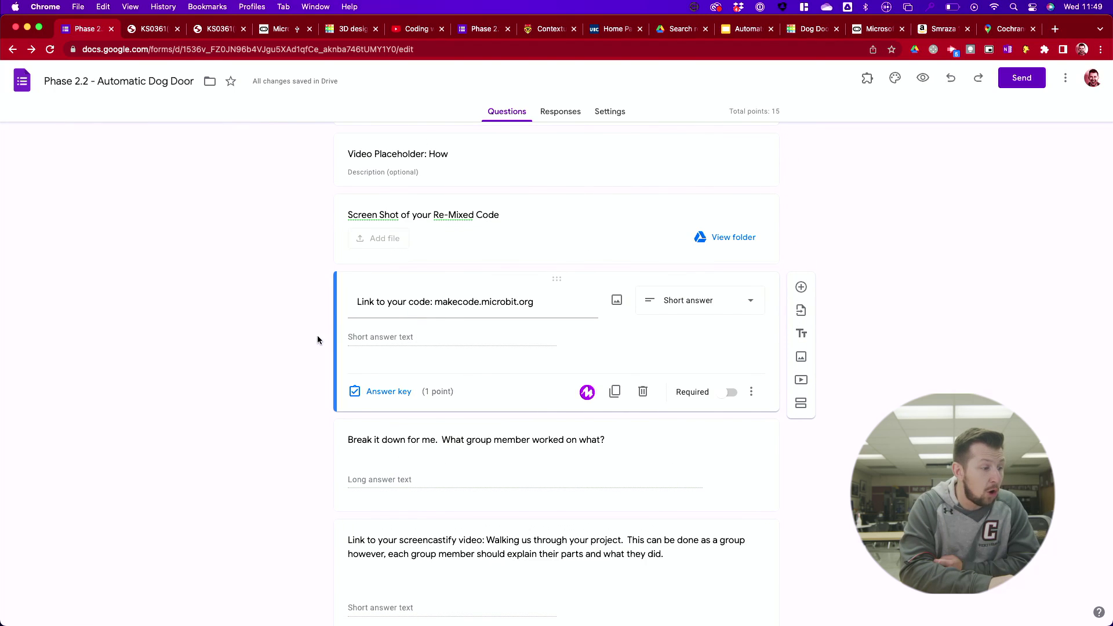
{"action": "left_click", "coordinate": [284, 29]}
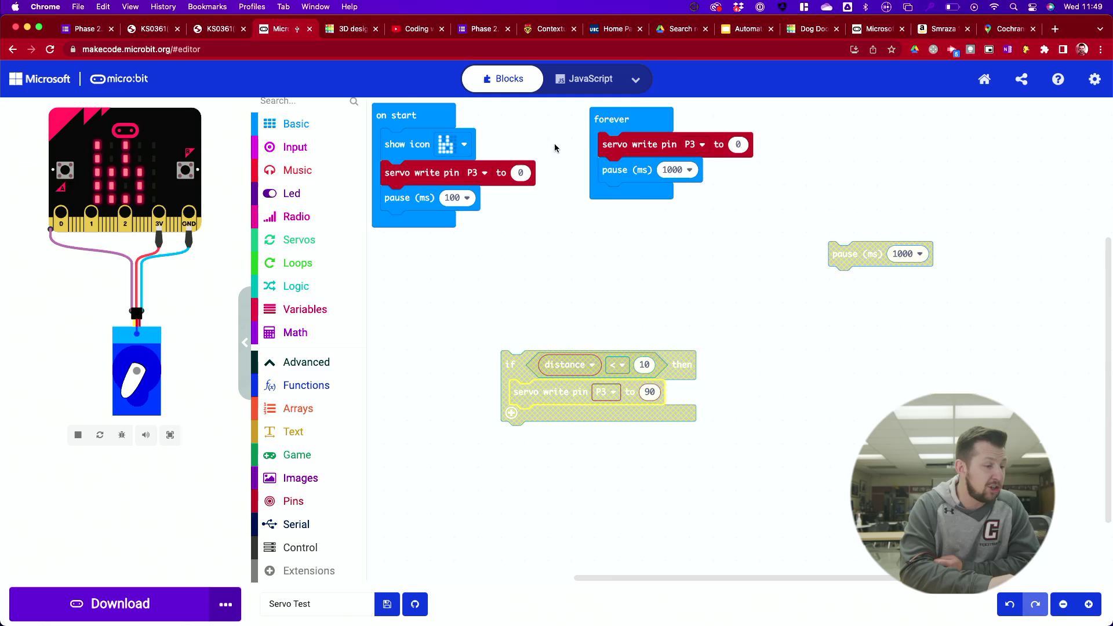
{"action": "left_click", "coordinate": [1022, 78]}
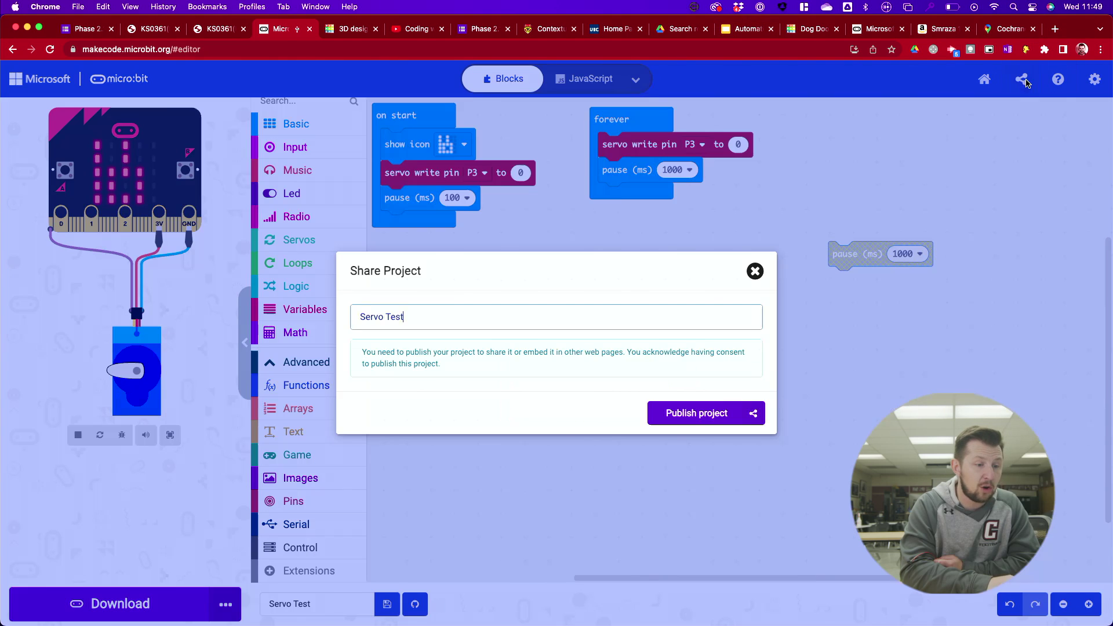
{"action": "left_click", "coordinate": [735, 413]}
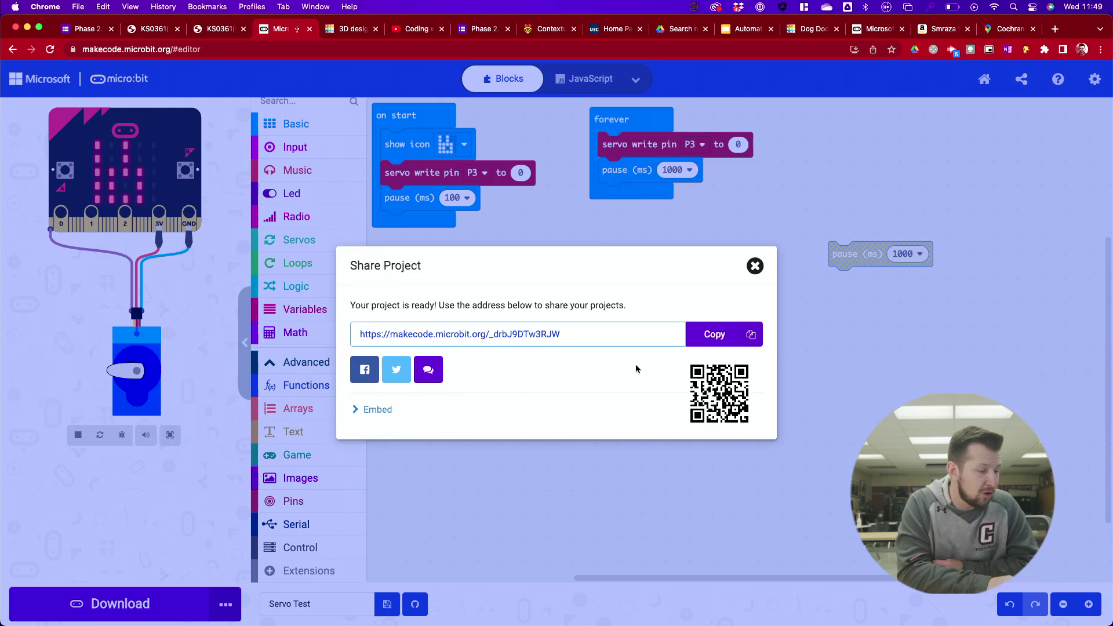
{"action": "left_click", "coordinate": [711, 334]}
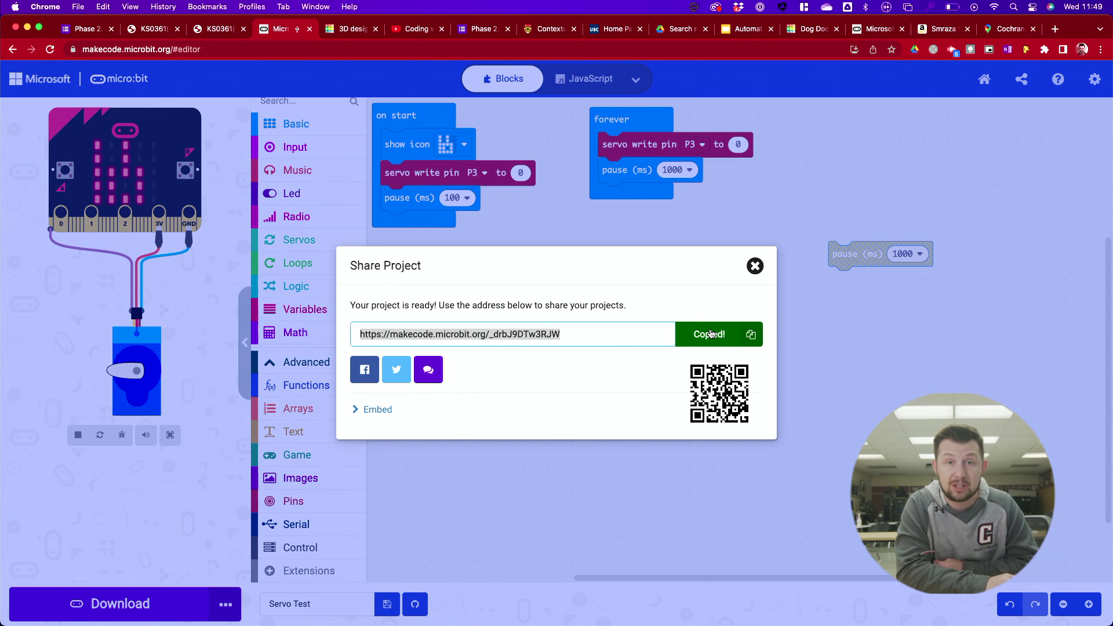
{"action": "left_click", "coordinate": [756, 266]}
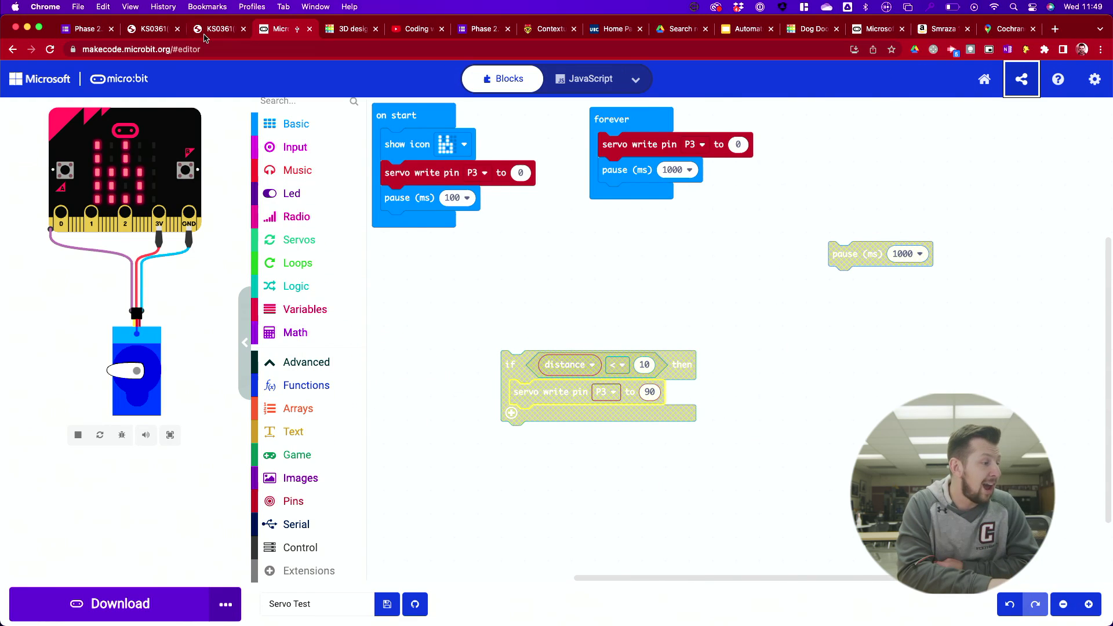
Return to the Phase 2.2 - Automatic Dog Door form and examine the question on which group member worked on what
{"action": "left_click", "coordinate": [87, 29]}
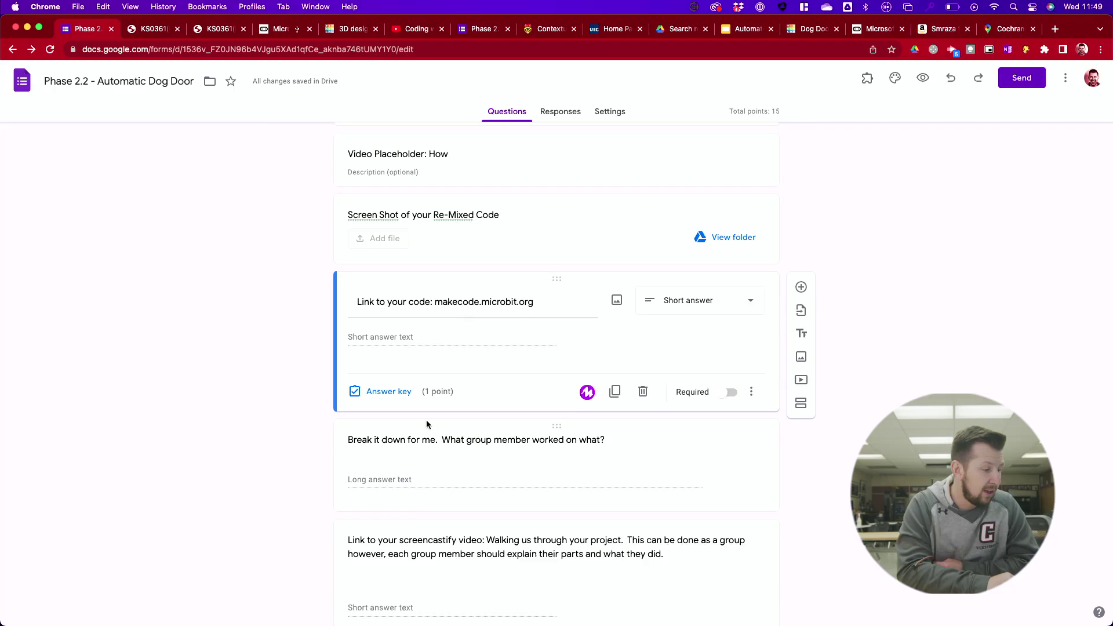
{"action": "scroll", "coordinate": [428, 417], "scroll_direction": "down", "scroll_amount": 3}
{"action": "left_click", "coordinate": [453, 340]}
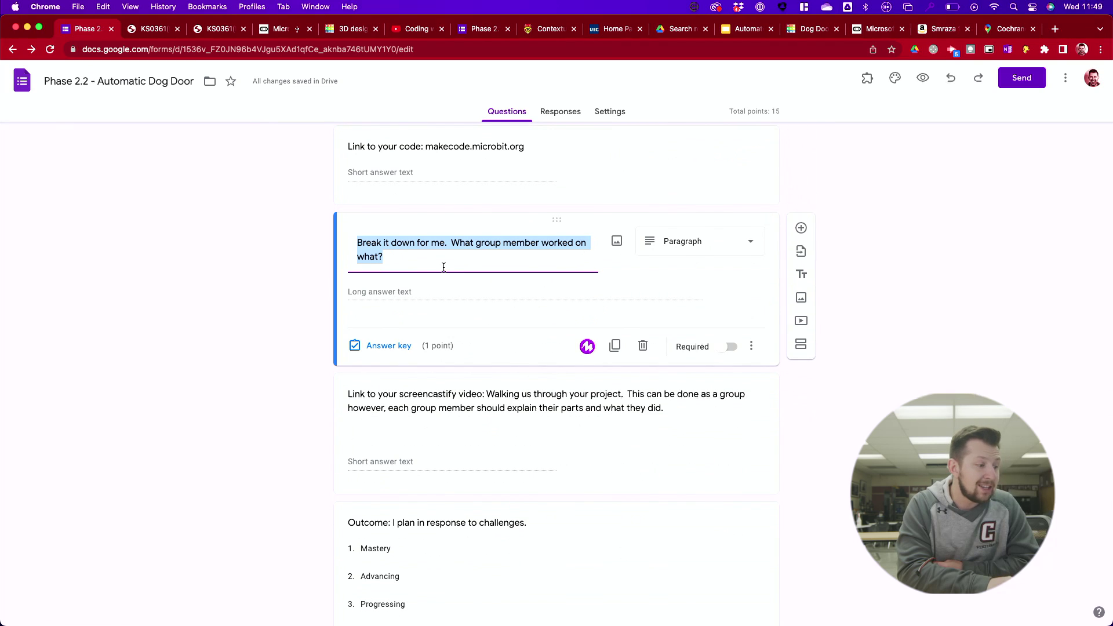
{"action": "left_click", "coordinate": [427, 289]}
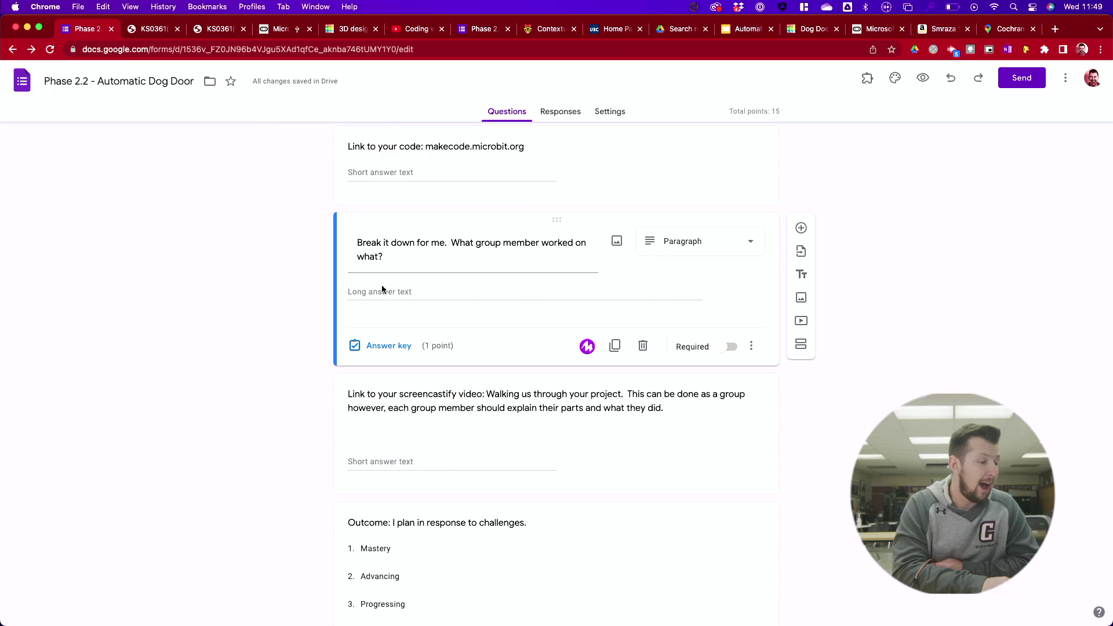
{"action": "triple_click", "coordinate": [403, 241]}
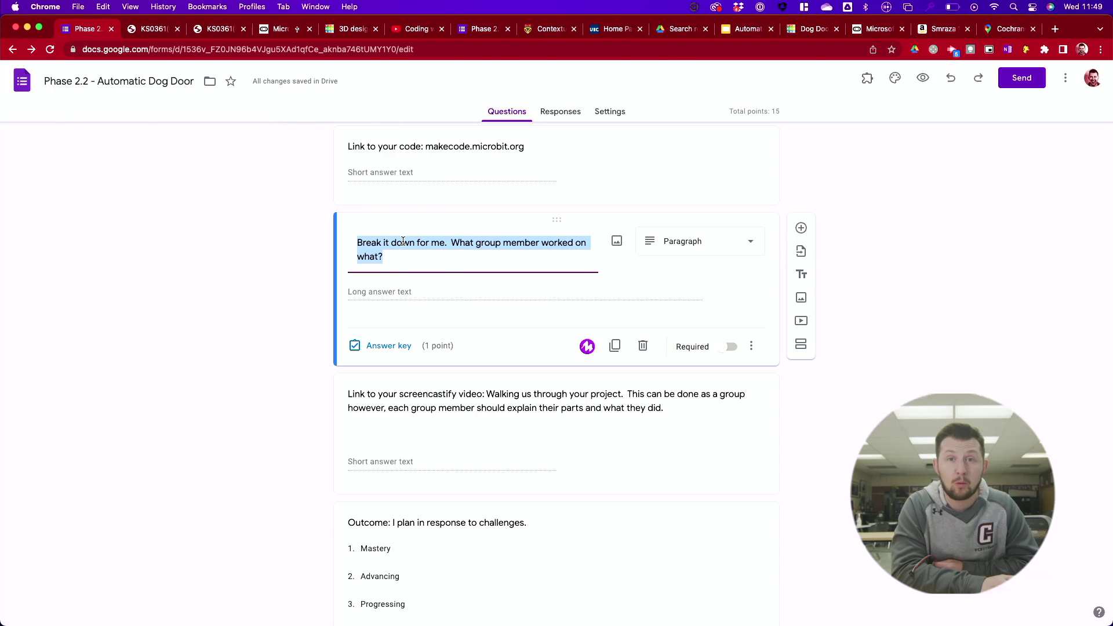
Examine the wording of the screencastify video link question, including what each group member should explain
{"action": "scroll", "coordinate": [397, 375], "scroll_direction": "down", "scroll_amount": 5}
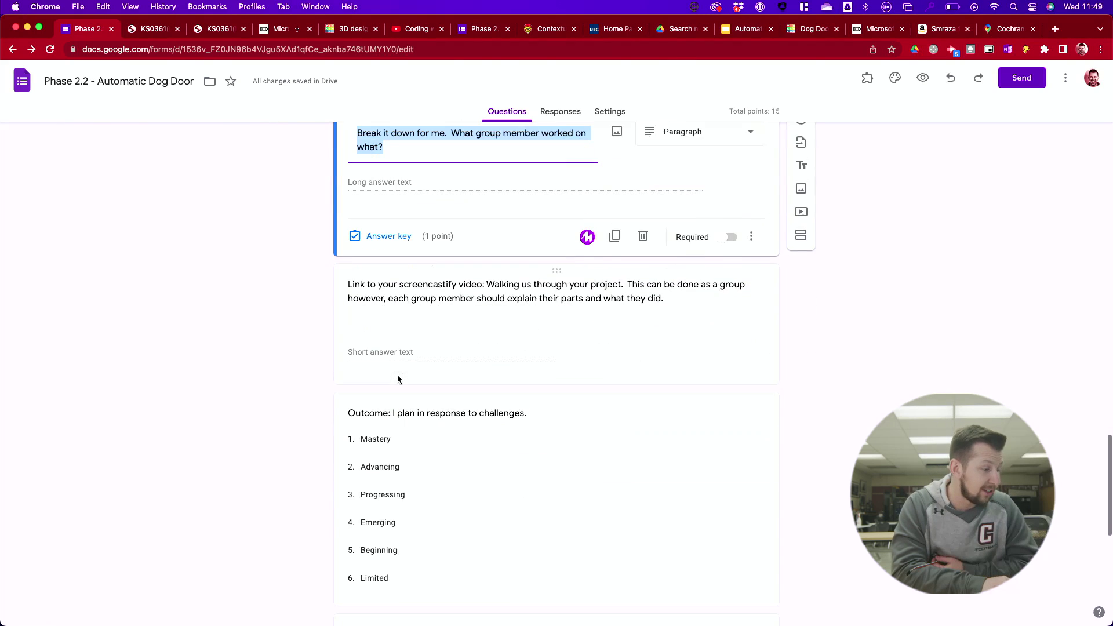
{"action": "left_click", "coordinate": [439, 259]}
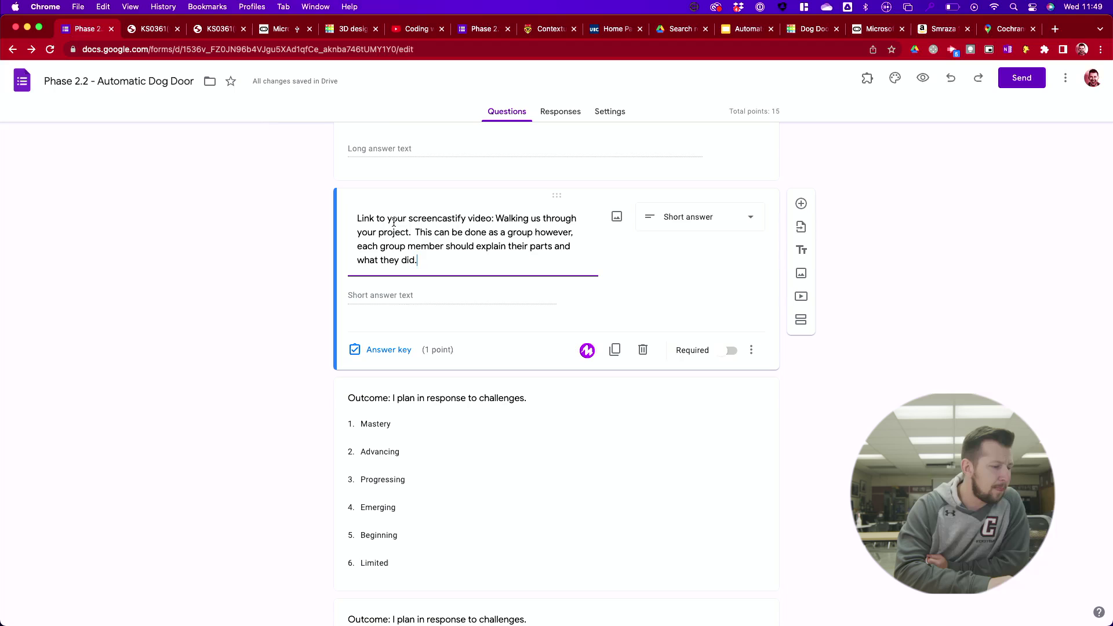
{"action": "left_click_drag", "start_coordinate": [496, 219], "coordinate": [495, 195]}
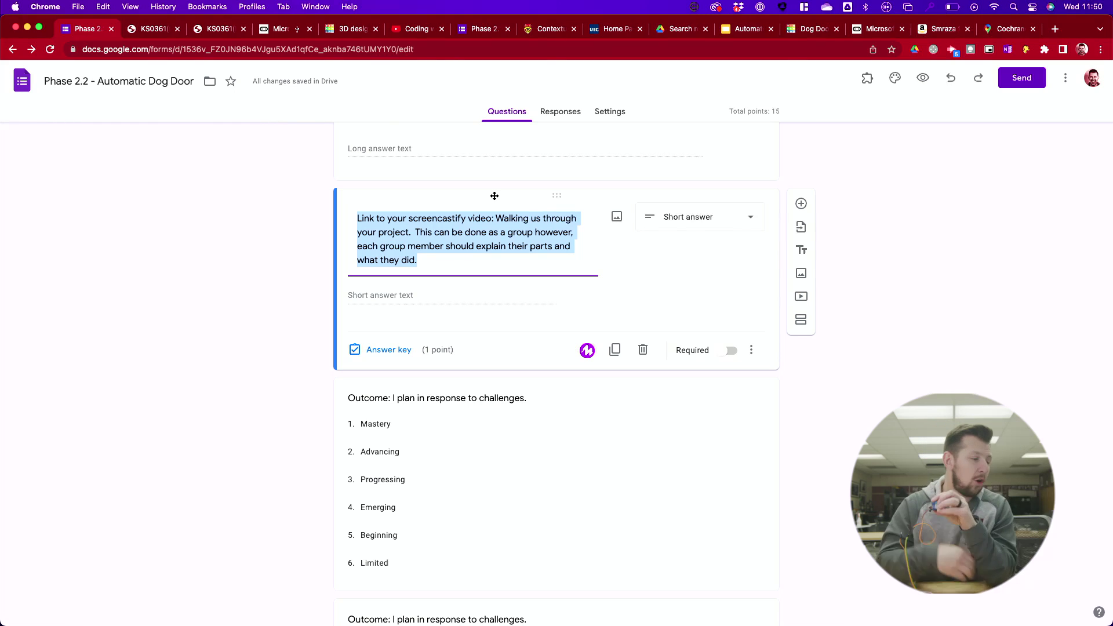
{"action": "left_click", "coordinate": [427, 320]}
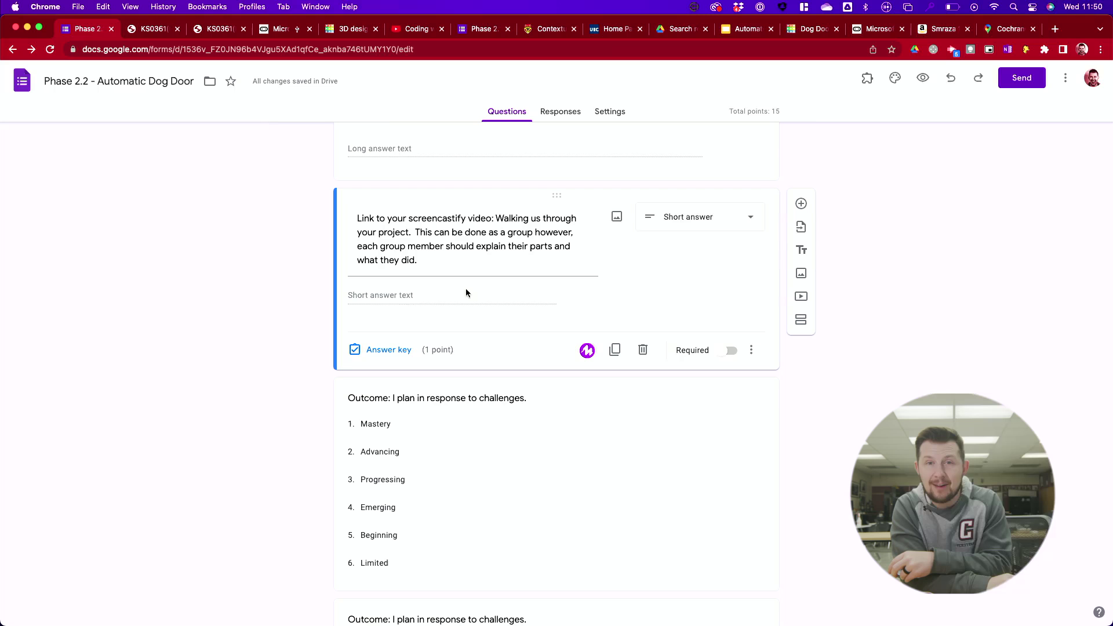
Examine the "I plan in response to challenges" outcome dropdown and its rating options from Mastery to Limited
{"action": "scroll", "coordinate": [521, 326], "scroll_direction": "down", "scroll_amount": 3}
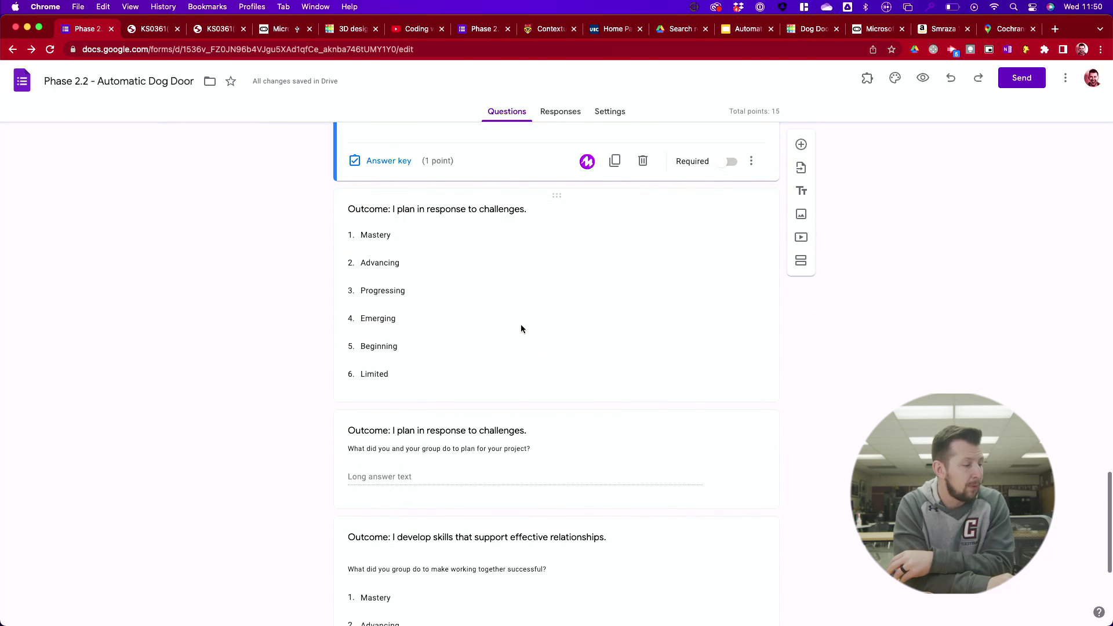
{"action": "scroll", "coordinate": [520, 329], "scroll_direction": "down", "scroll_amount": 5}
{"action": "scroll", "coordinate": [521, 329], "scroll_direction": "up", "scroll_amount": 7}
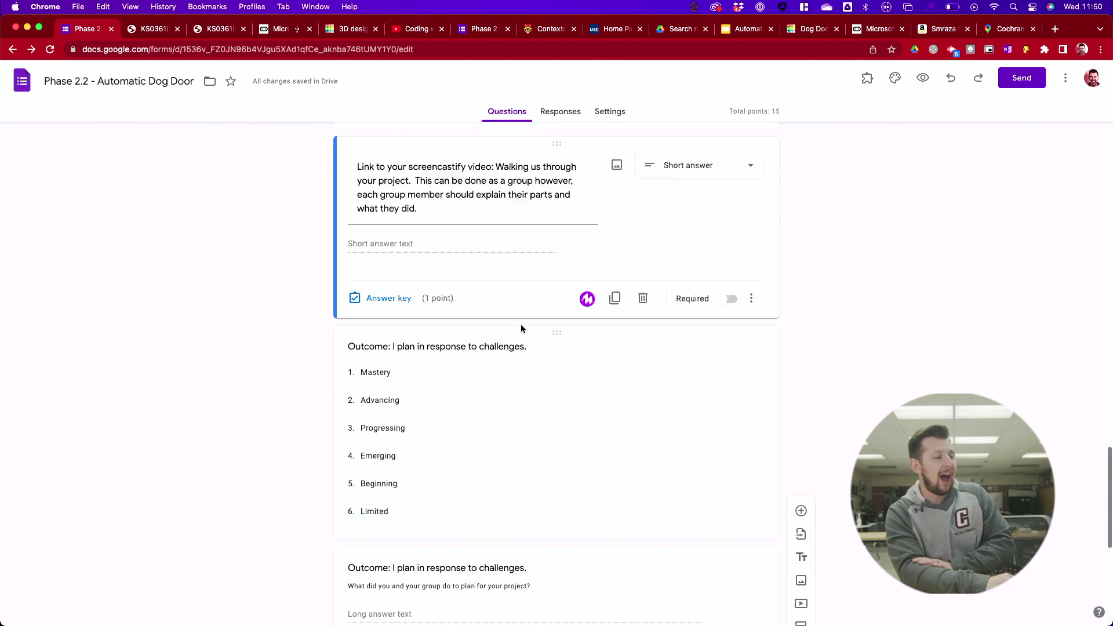
{"action": "scroll", "coordinate": [452, 433], "scroll_direction": "up", "scroll_amount": 2}
{"action": "scroll", "coordinate": [464, 427], "scroll_direction": "down", "scroll_amount": 5}
{"action": "left_click", "coordinate": [496, 235]}
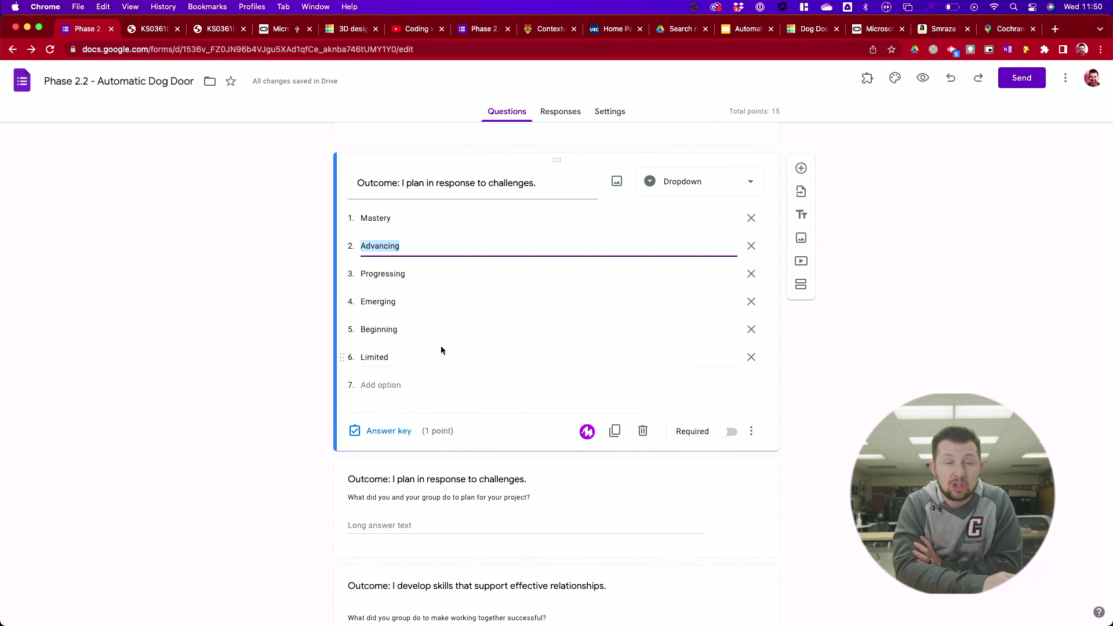
{"action": "triple_click", "coordinate": [443, 180]}
{"action": "left_click", "coordinate": [407, 182]}
{"action": "left_click", "coordinate": [534, 183]}
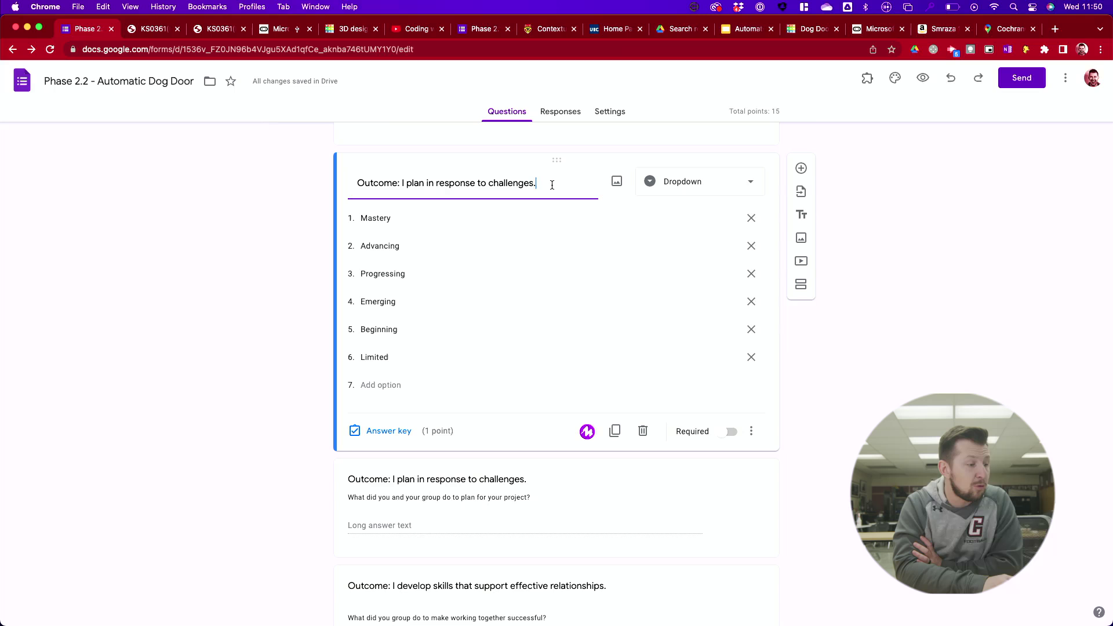
Examine the paragraph question asking what the group did to plan for the project, under the planning outcome
{"action": "scroll", "coordinate": [552, 186], "scroll_direction": "down", "scroll_amount": 3}
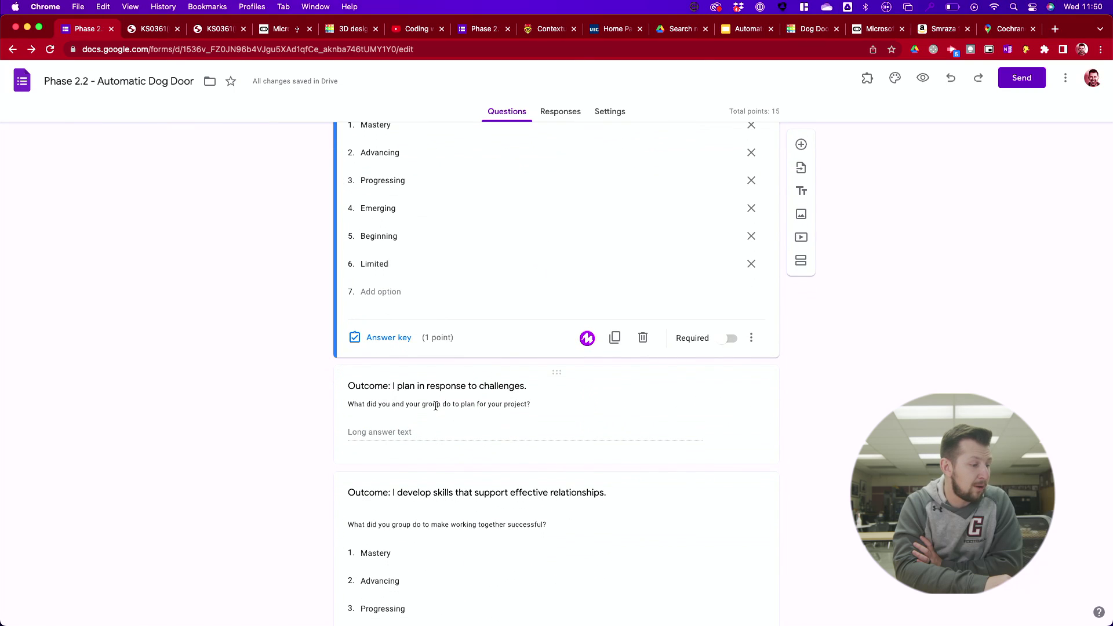
{"action": "left_click", "coordinate": [451, 387]}
{"action": "key", "text": "Tab"}
{"action": "left_click", "coordinate": [413, 343]}
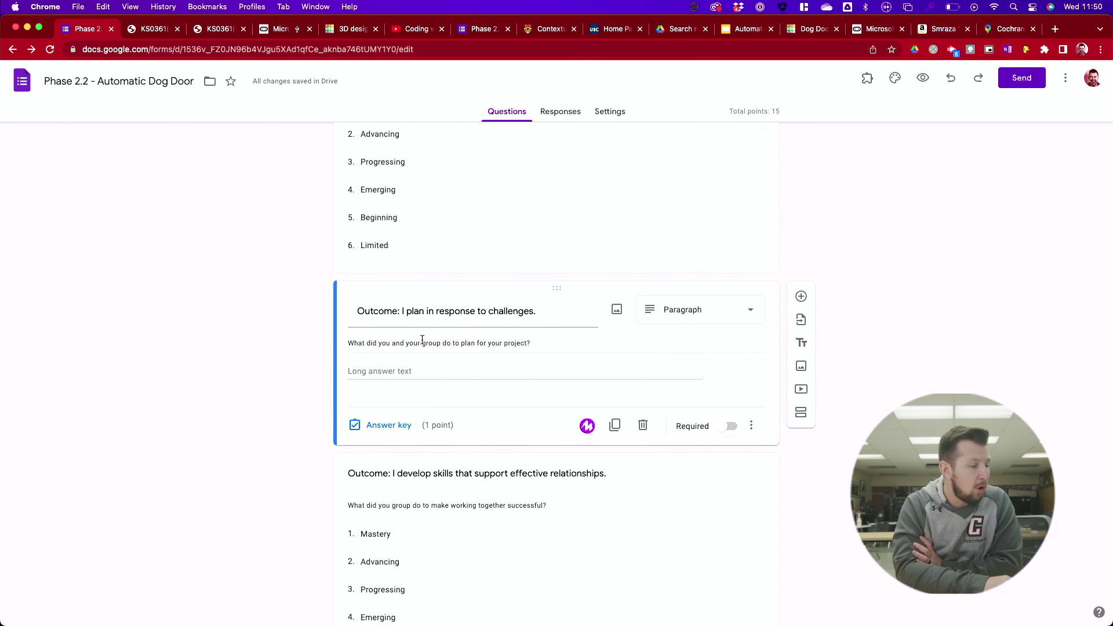
{"action": "triple_click", "coordinate": [429, 340]}
{"action": "triple_click", "coordinate": [441, 344]}
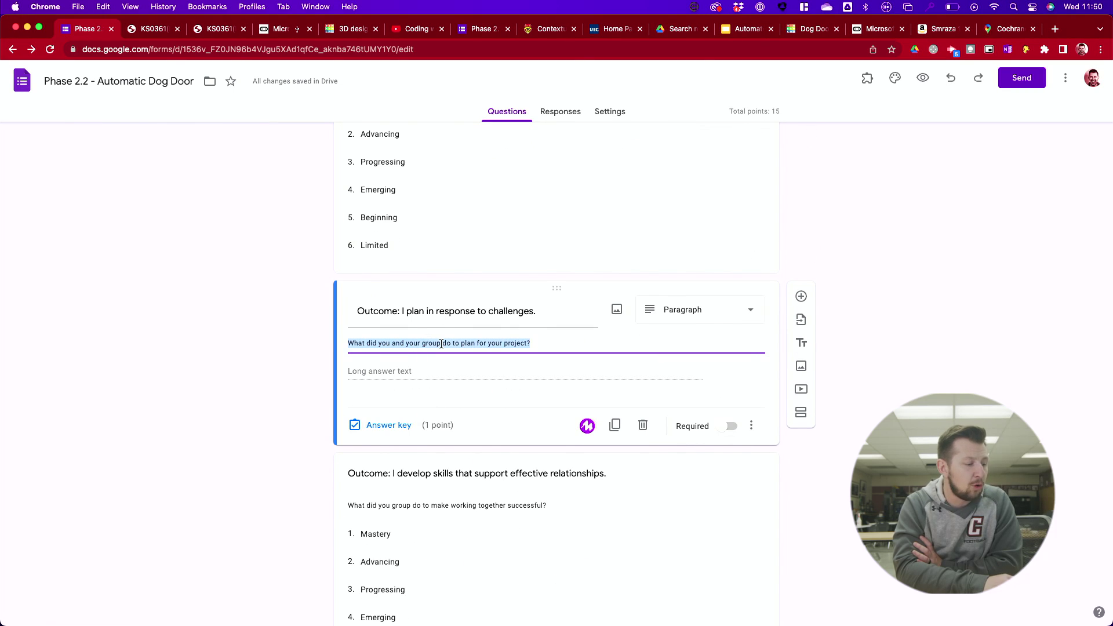
{"action": "left_click", "coordinate": [489, 345]}
{"action": "scroll", "coordinate": [464, 284], "scroll_direction": "up", "scroll_amount": 1}
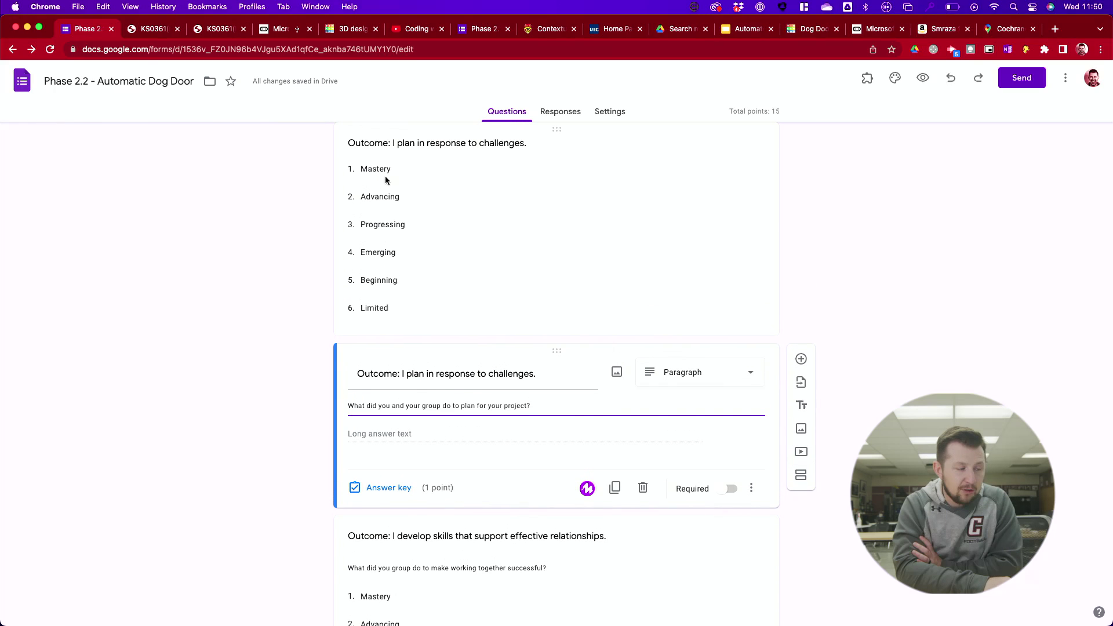
{"action": "triple_click", "coordinate": [472, 410]}
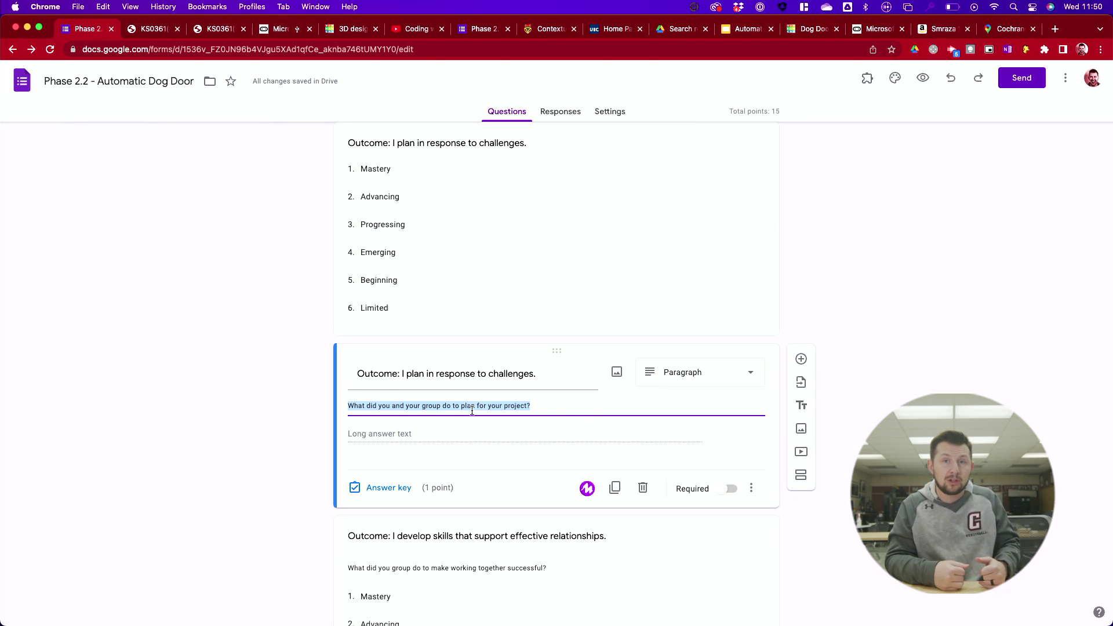
Look back over the form's earlier project sections and return to the outcome questions at the end of Appraise It
{"action": "scroll", "coordinate": [472, 410], "scroll_direction": "up", "scroll_amount": 20}
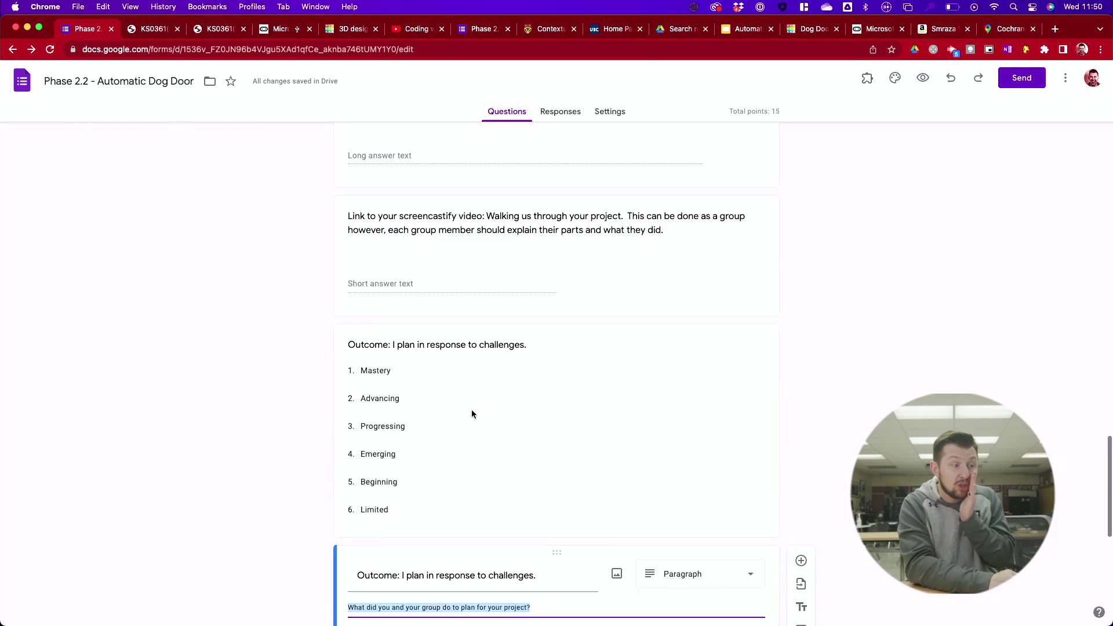
{"action": "scroll", "coordinate": [471, 410], "scroll_direction": "down", "scroll_amount": 10}
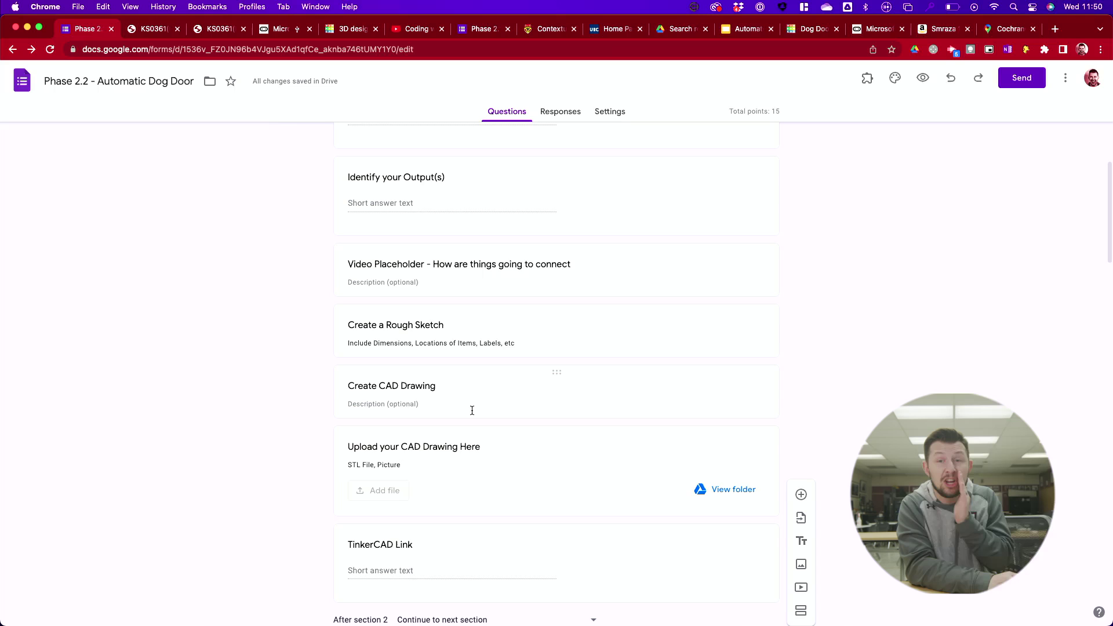
{"action": "scroll", "coordinate": [472, 409], "scroll_direction": "down", "scroll_amount": 20}
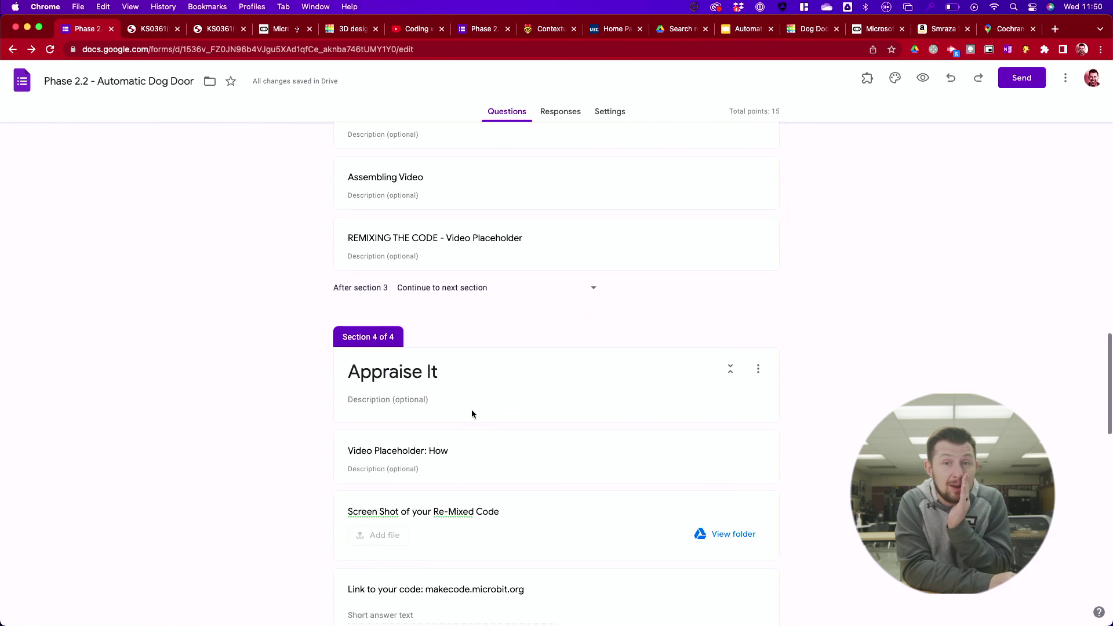
{"action": "scroll", "coordinate": [471, 410], "scroll_direction": "down", "scroll_amount": 4}
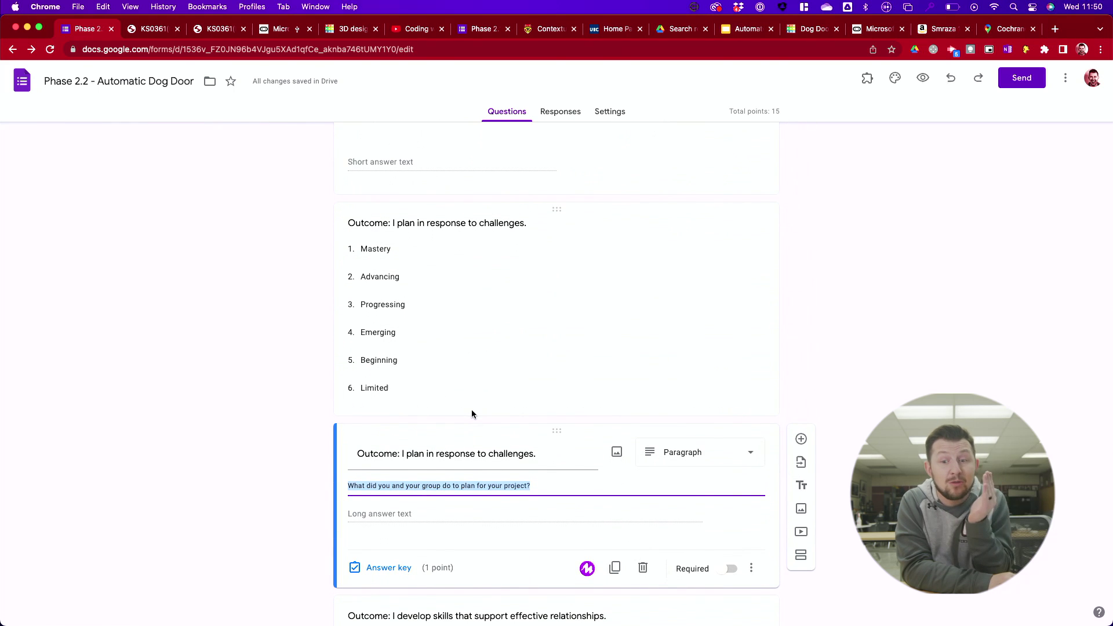
{"action": "scroll", "coordinate": [471, 412], "scroll_direction": "down", "scroll_amount": 5}
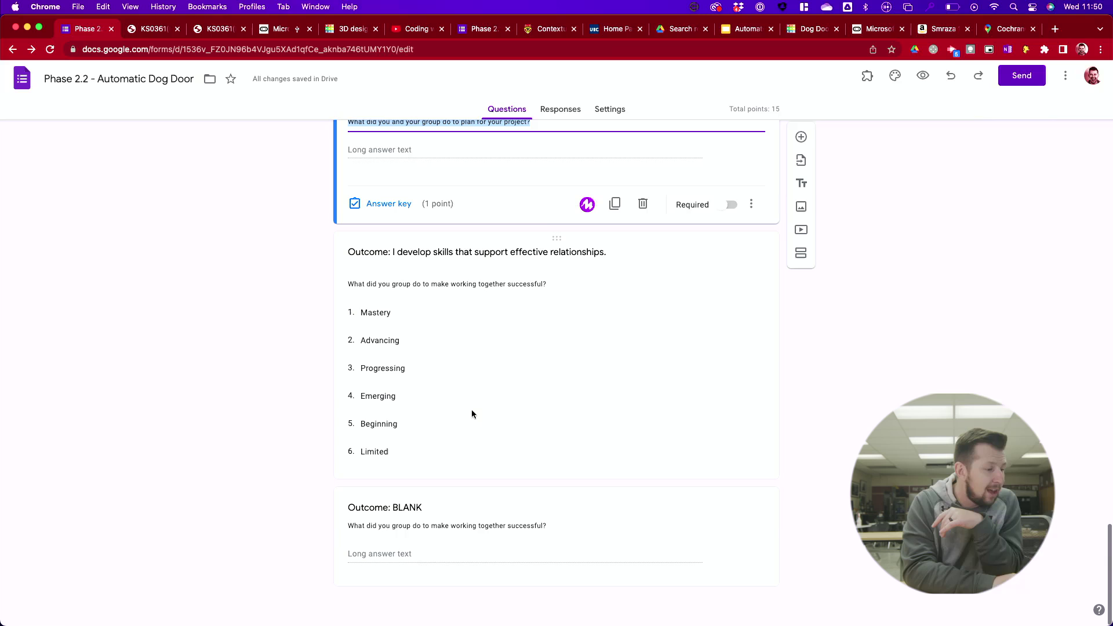
Examine the "I develop skills that support effective relationships" question and its teamwork prompt, and open the "Outcome: BLANK" question
{"action": "left_click", "coordinate": [419, 255]}
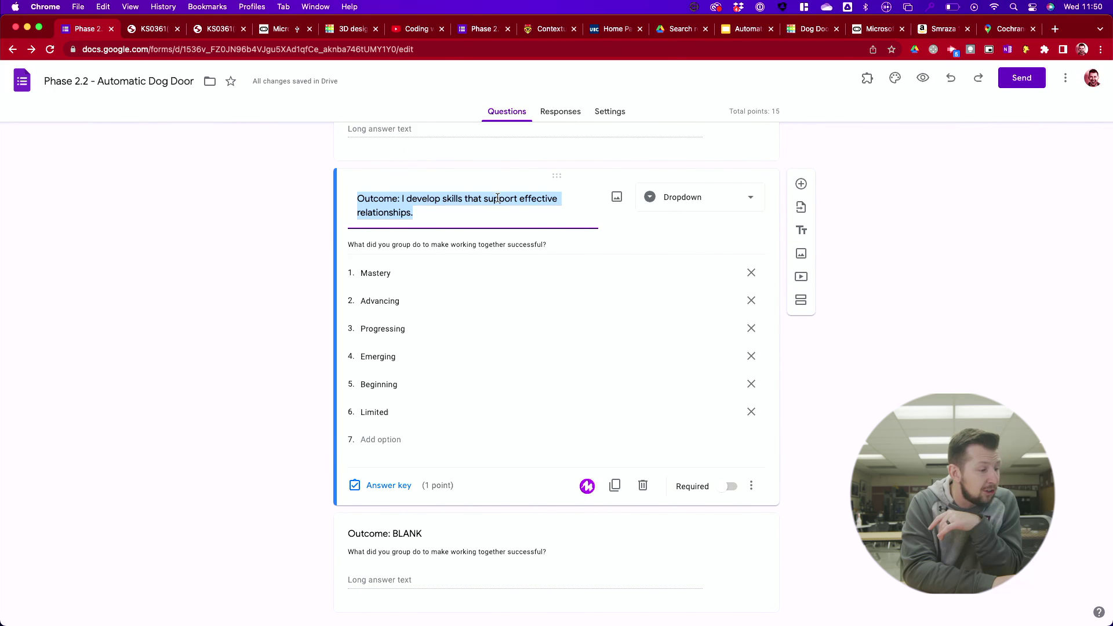
{"action": "left_click", "coordinate": [505, 223]}
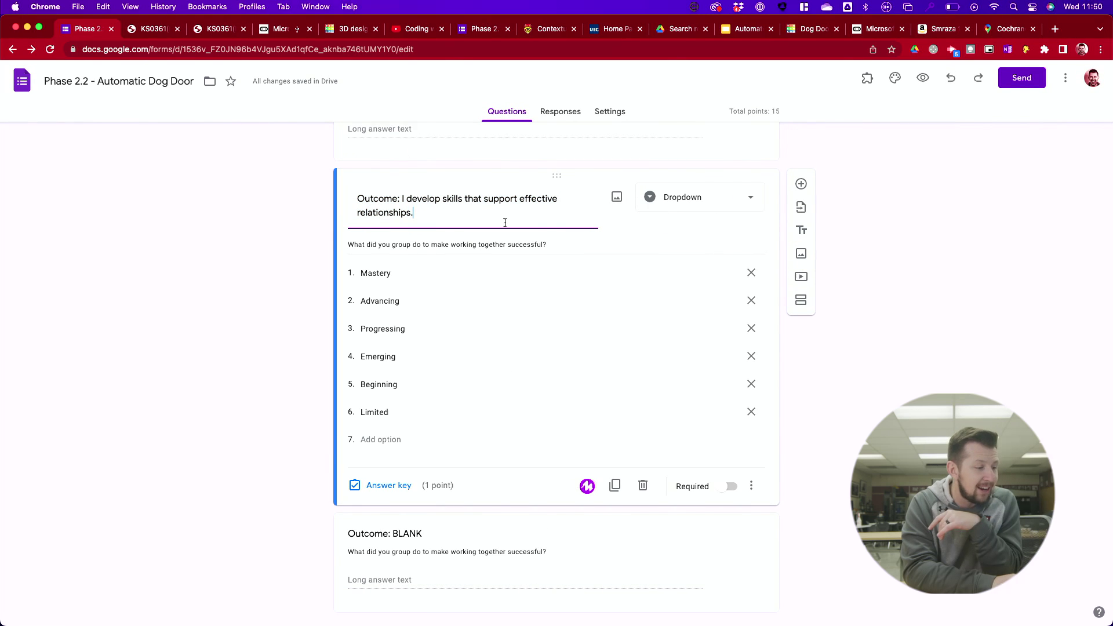
{"action": "left_click", "coordinate": [484, 244]}
{"action": "triple_click", "coordinate": [508, 244]}
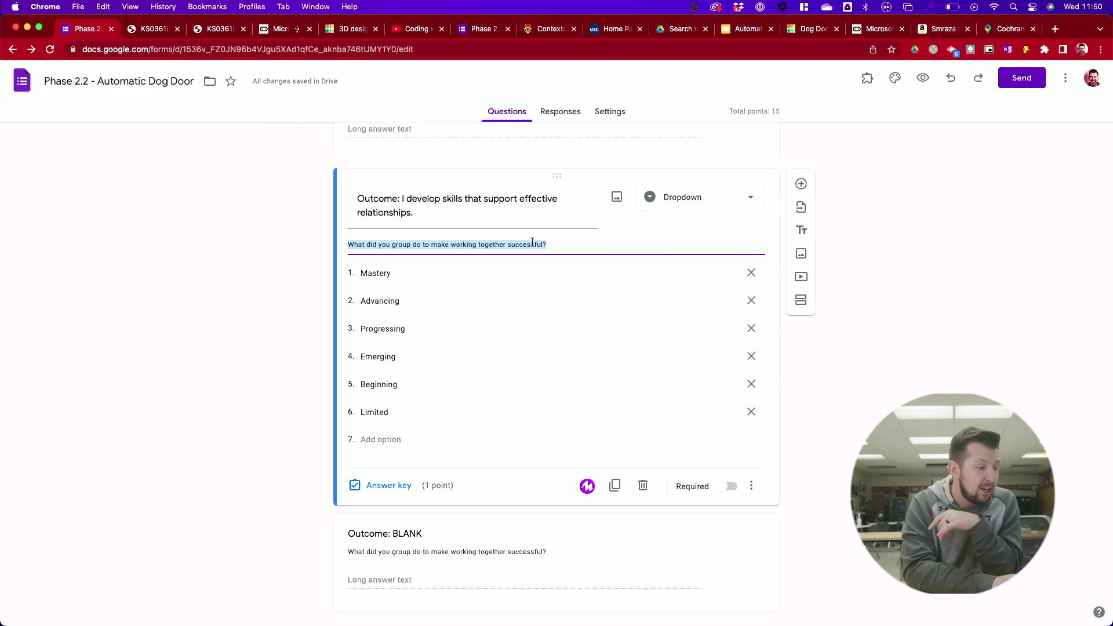
{"action": "triple_click", "coordinate": [372, 246]}
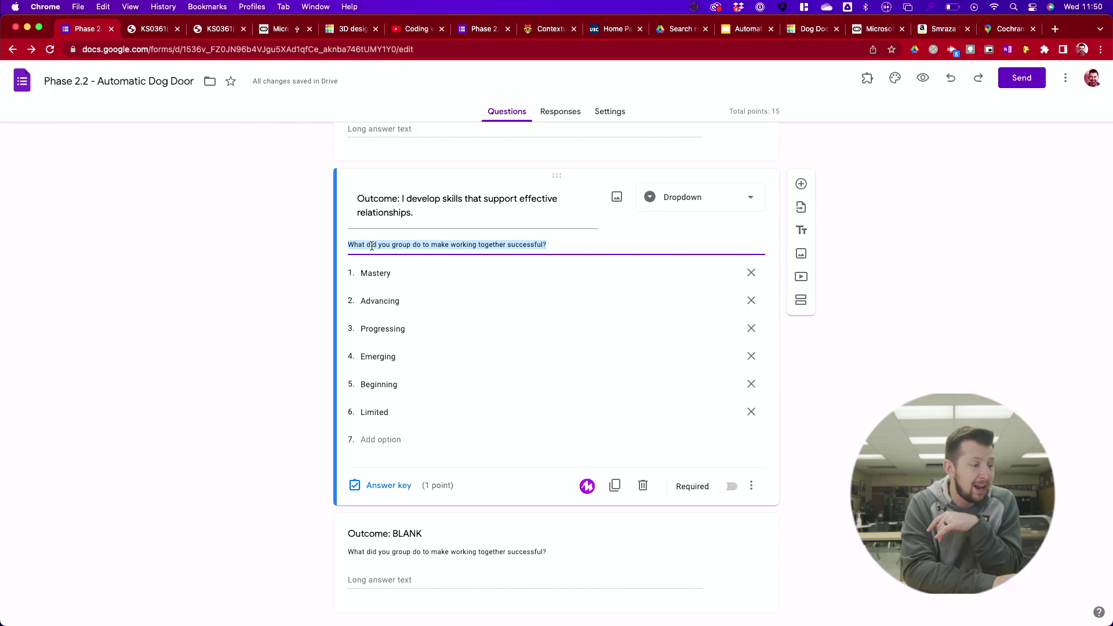
{"action": "left_click", "coordinate": [407, 246]}
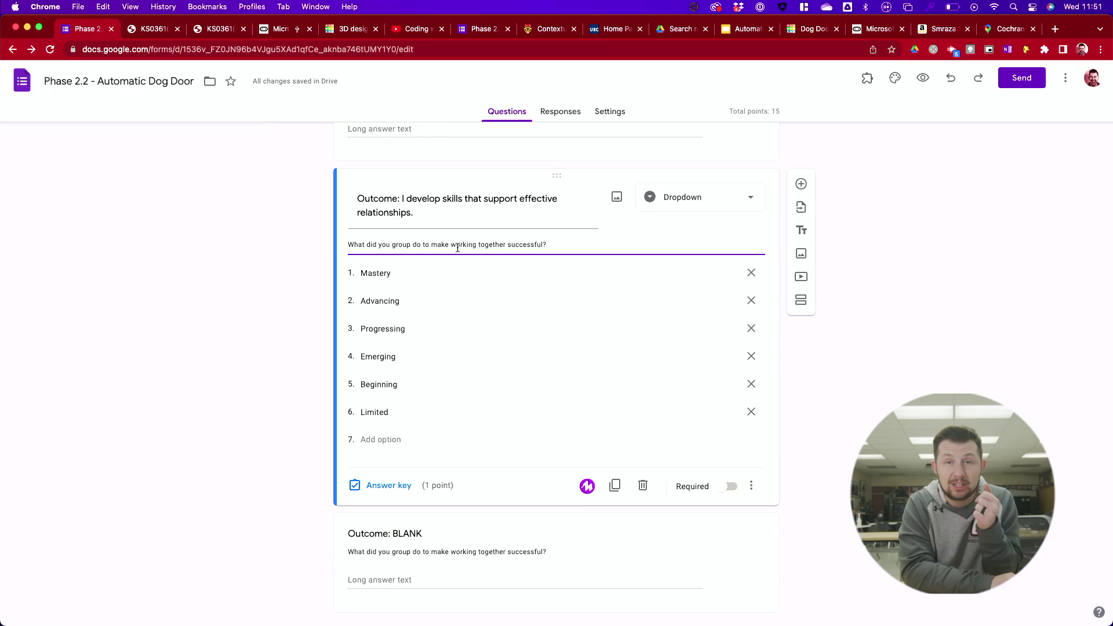
{"action": "left_click", "coordinate": [448, 562]}
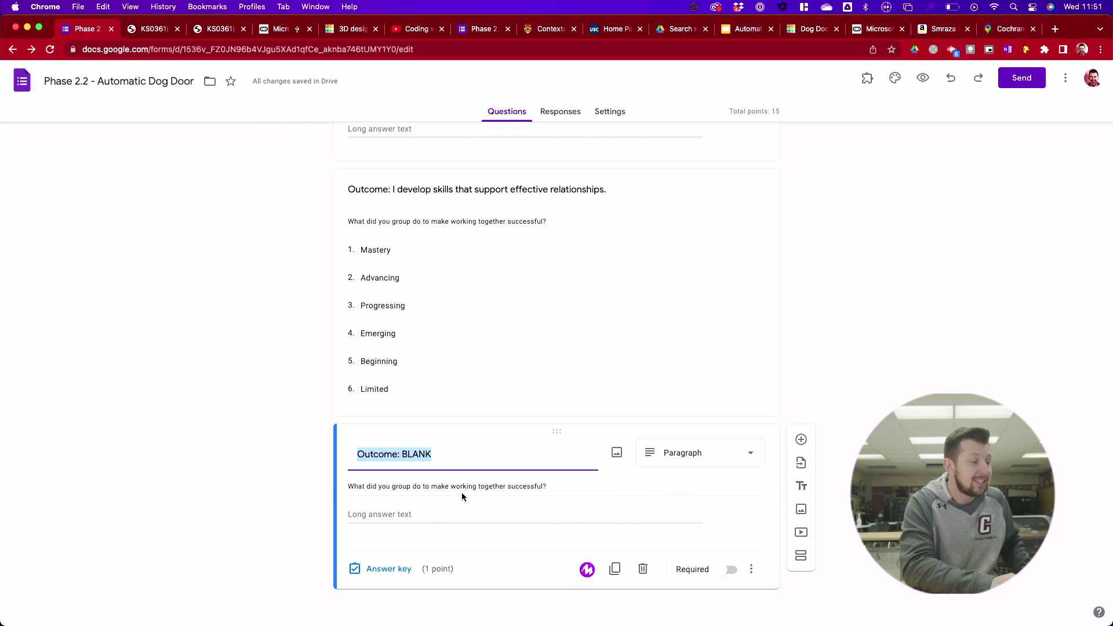
Open Gmail in a new browser tab and start composing a new email message
{"action": "left_click", "coordinate": [447, 457]}
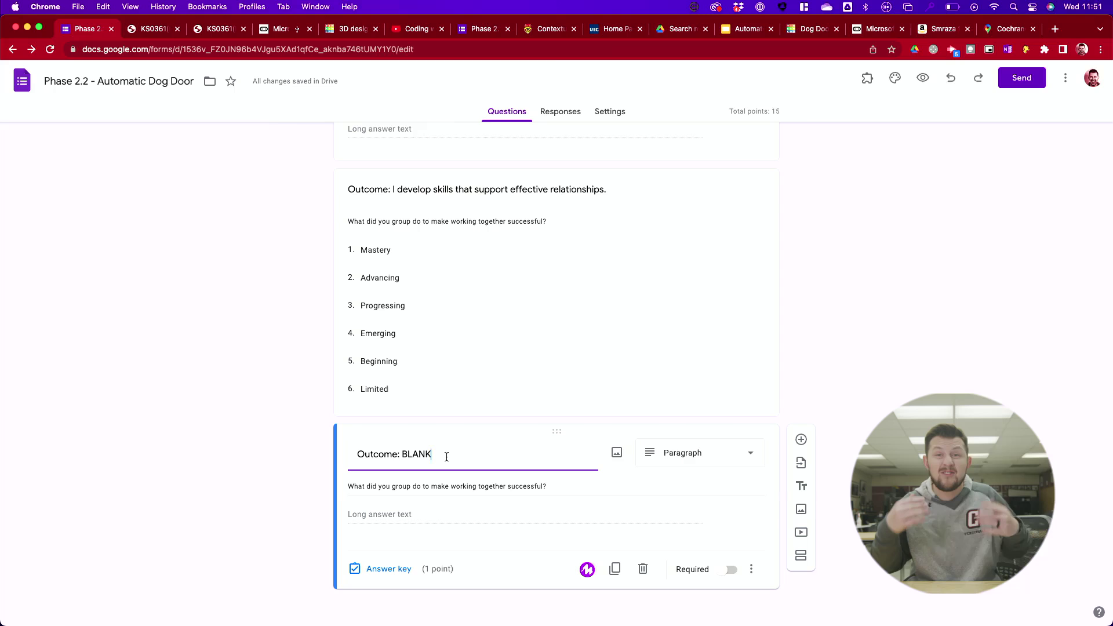
{"action": "key", "text": "super+t"}
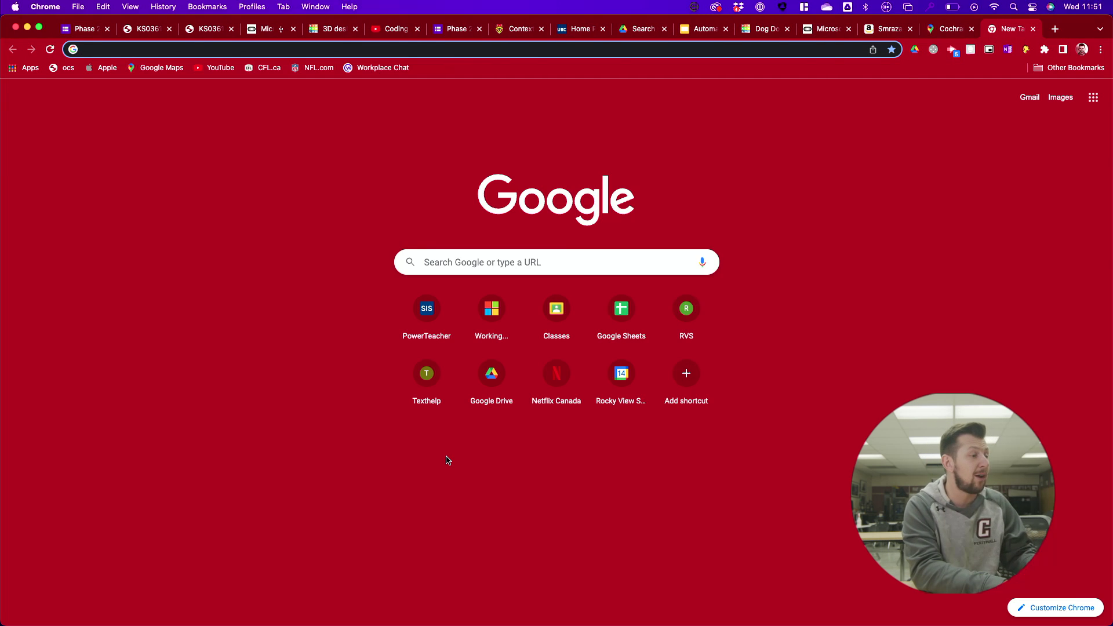
{"action": "type", "text": "gma"}
{"action": "type", "text": "il"}
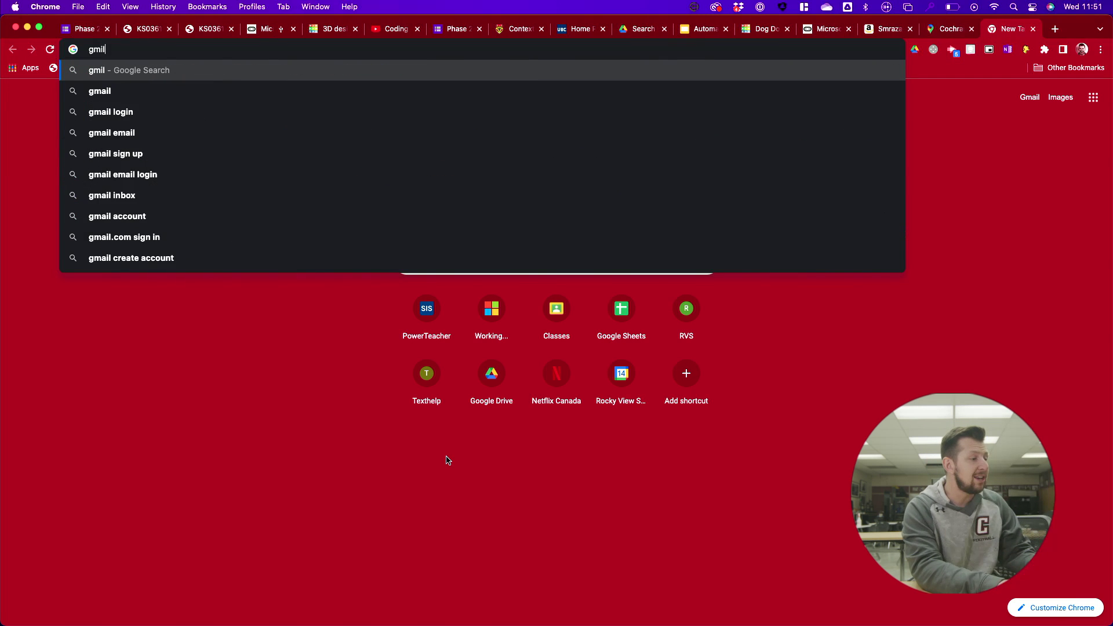
{"action": "key", "text": "Return"}
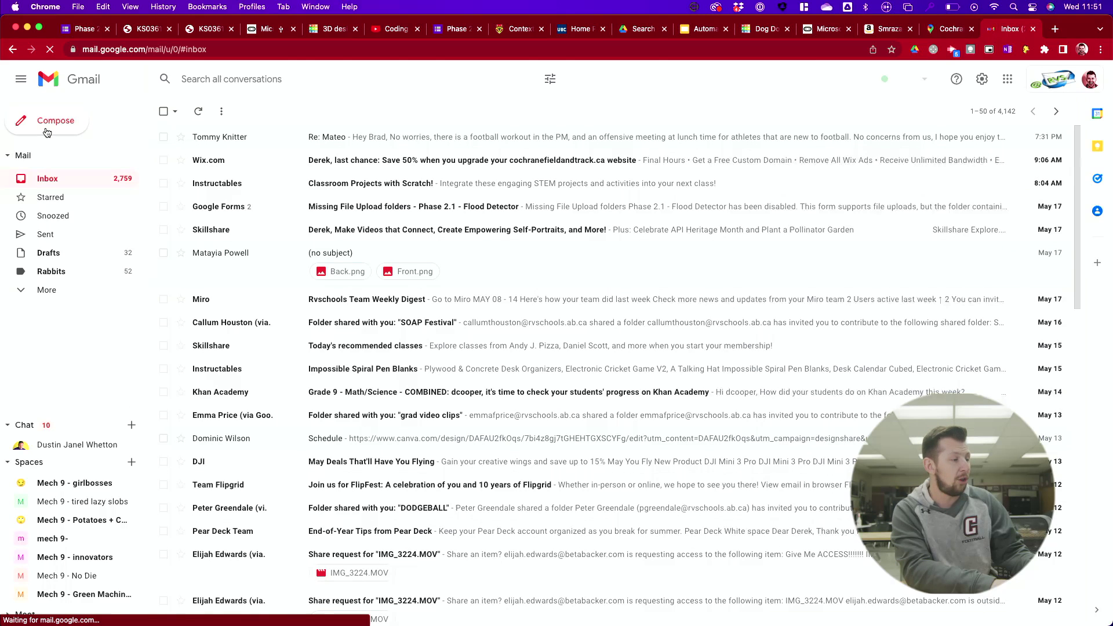
{"action": "left_click", "coordinate": [46, 130]}
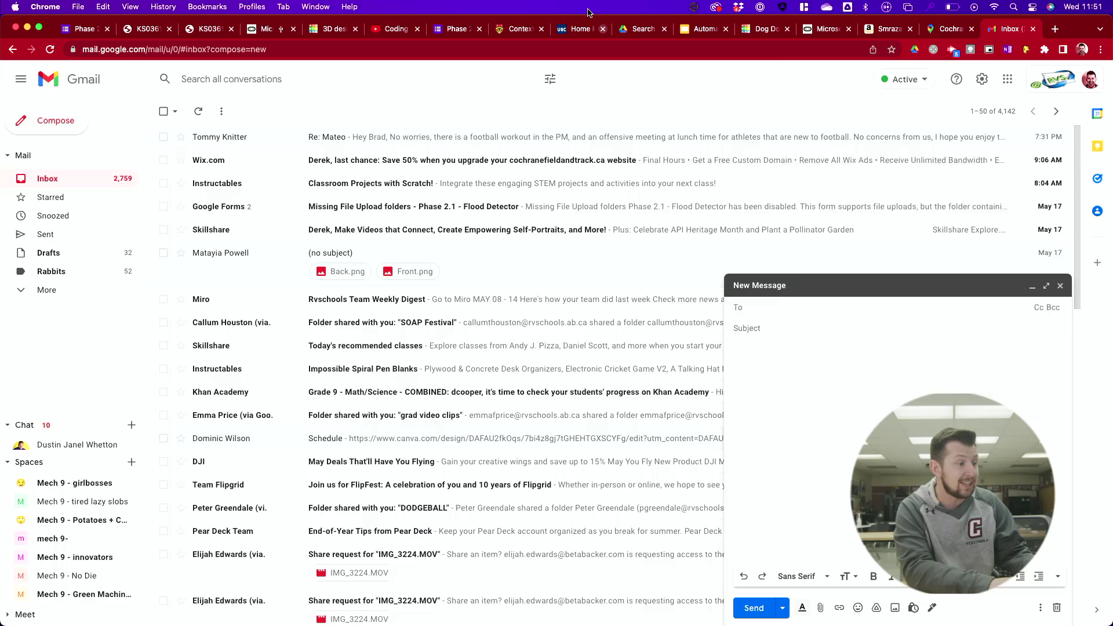
{"action": "type", "text": "d"}
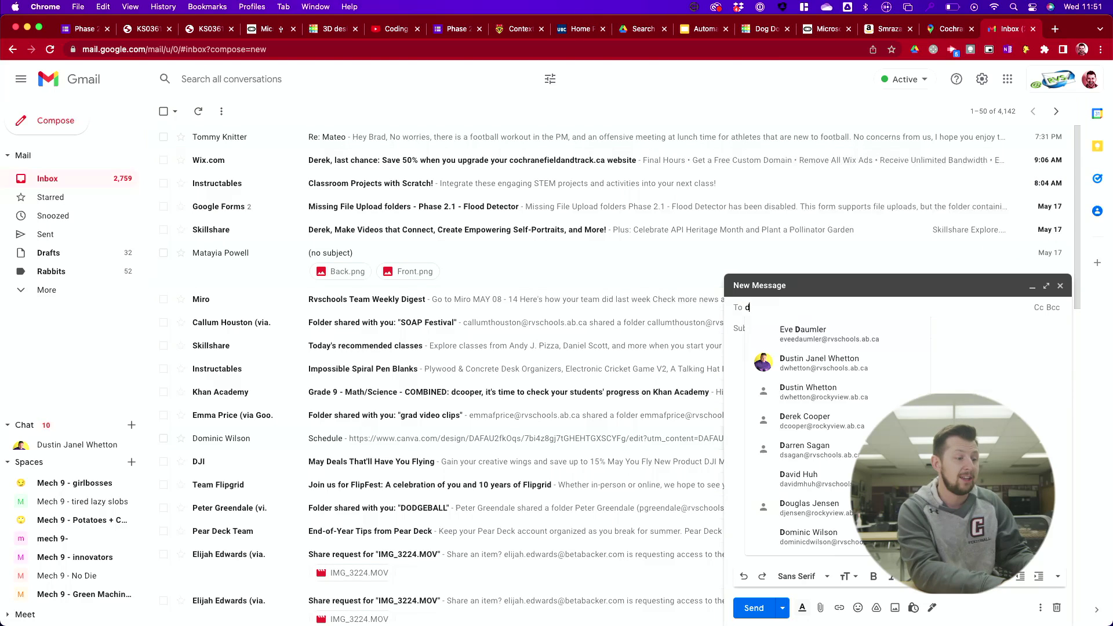
{"action": "key", "text": "BackSpace"}
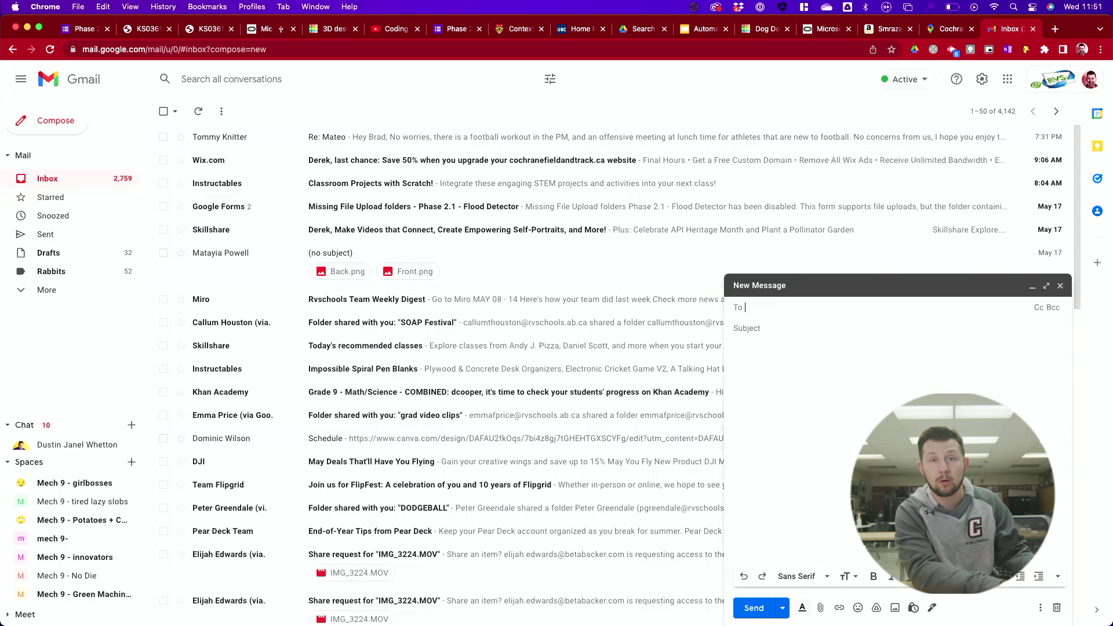
{"action": "type", "text": "shel"}
{"action": "key", "text": "Return"}
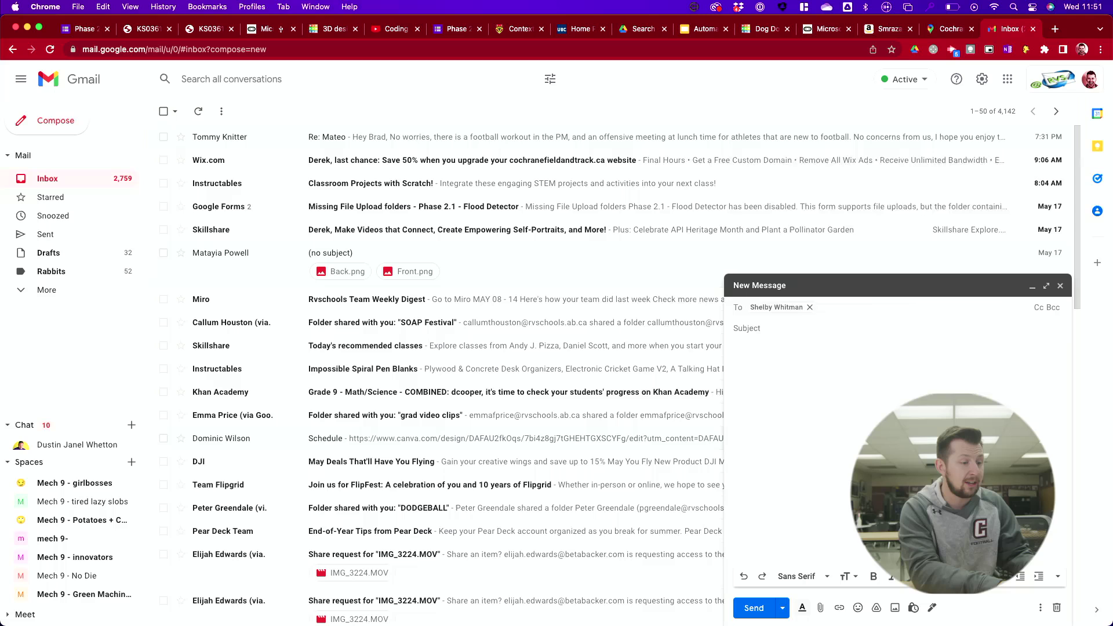
{"action": "key", "text": "BackSpace"}
Address the new message to two group members by name and close it as an empty draft
{"action": "type", "text": "whe"}
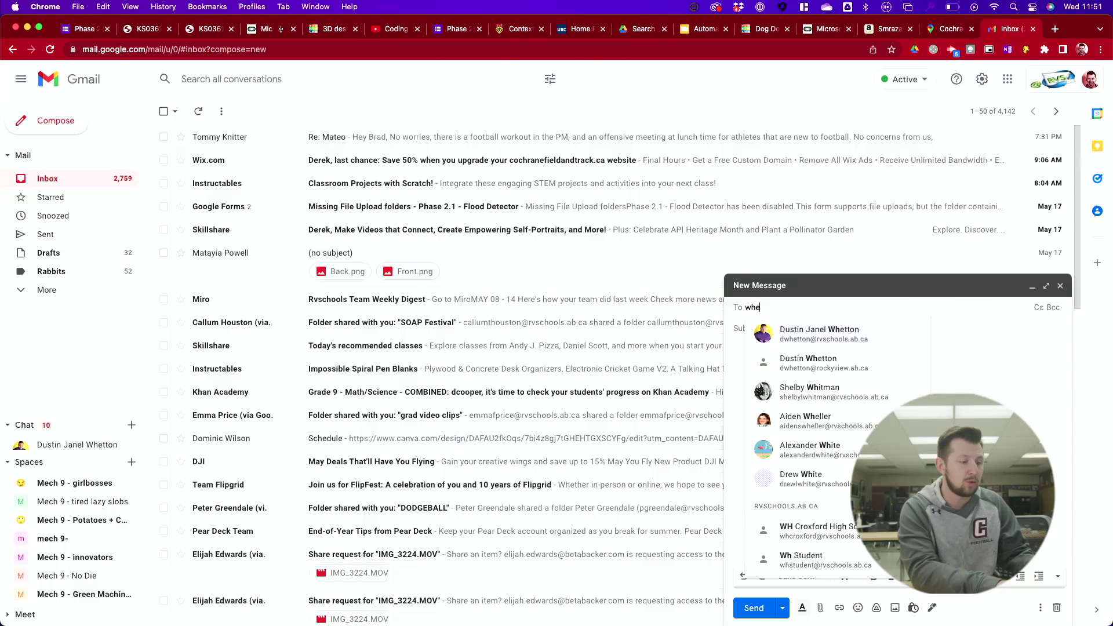
{"action": "key", "text": "Return"}
{"action": "type", "text": "knitt"}
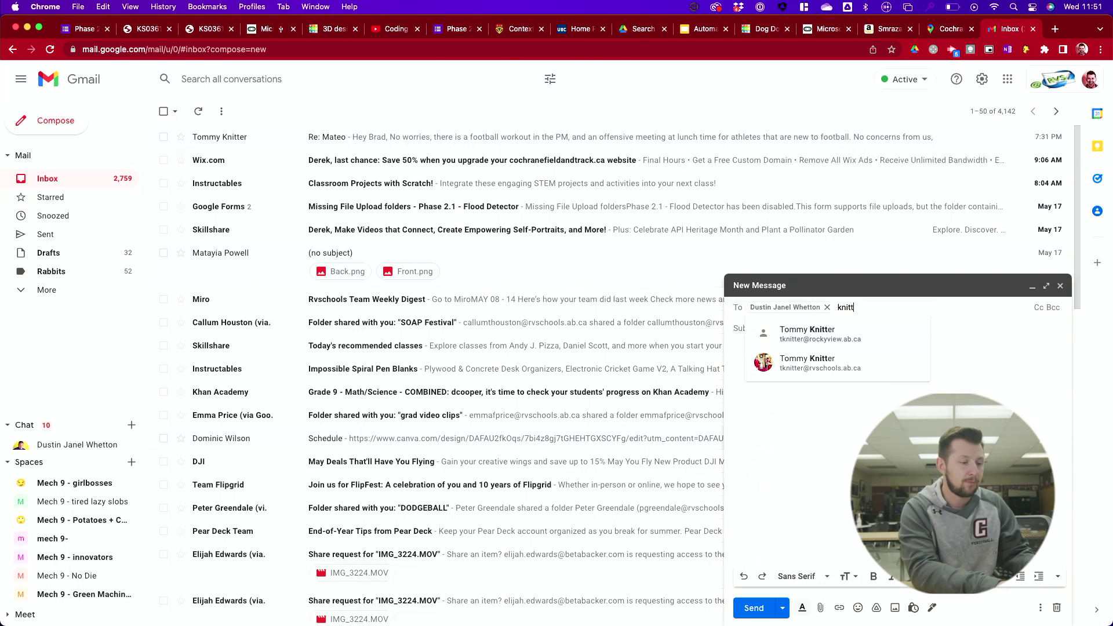
{"action": "left_click", "coordinate": [818, 435]}
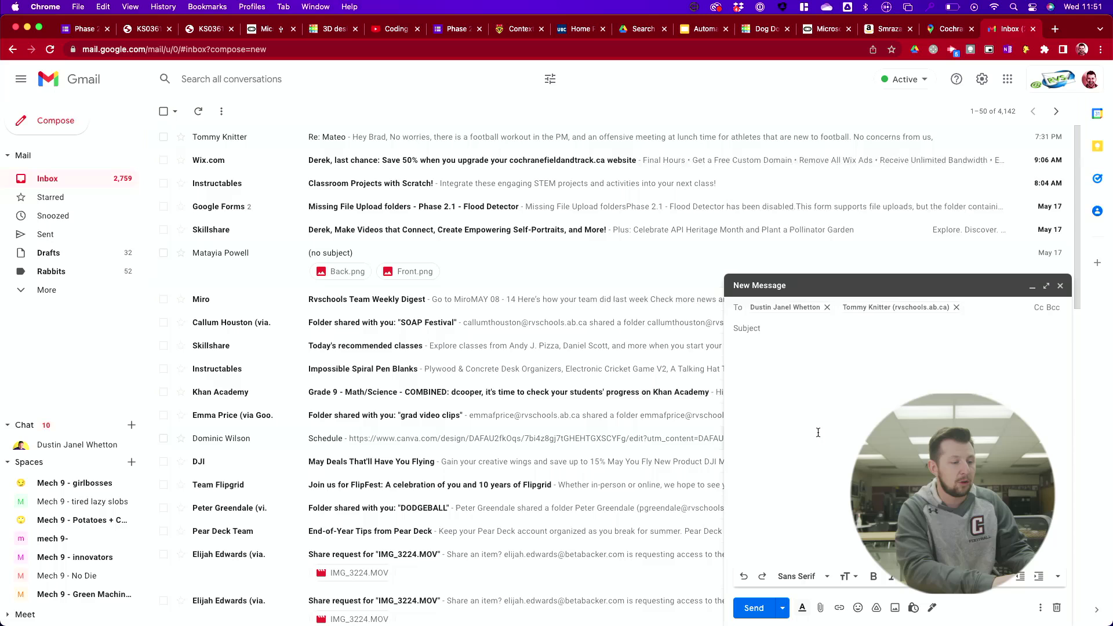
{"action": "left_click", "coordinate": [846, 409]}
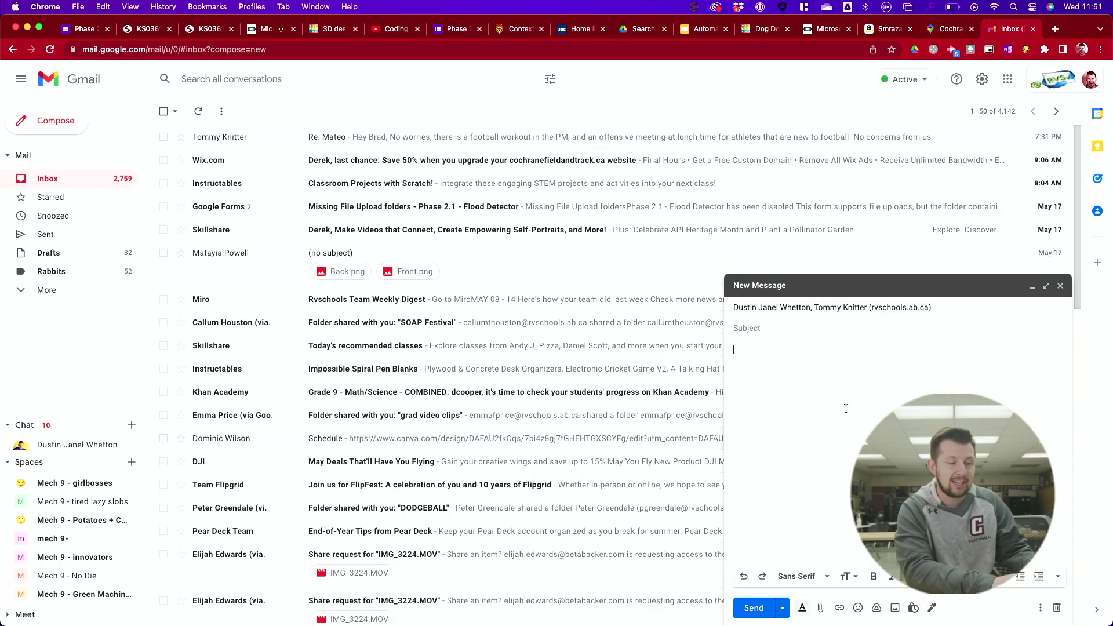
{"action": "left_click", "coordinate": [1060, 285]}
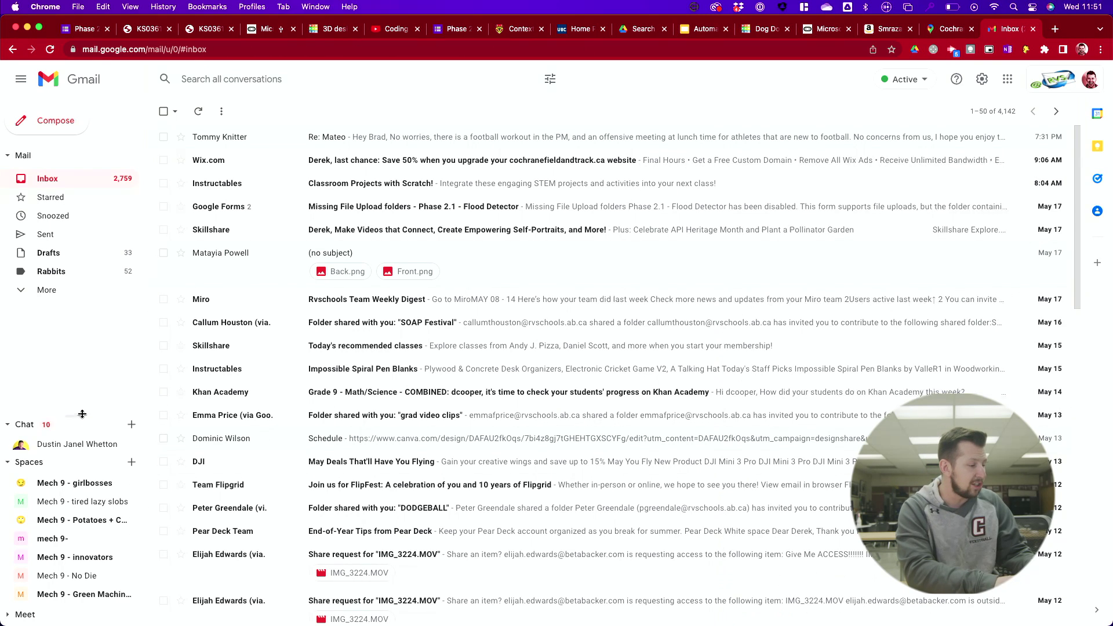
Enlarge the Chat list and create a group conversation with the same two group members
{"action": "left_click_drag", "start_coordinate": [81, 416], "coordinate": [102, 273]}
{"action": "left_click", "coordinate": [132, 280]}
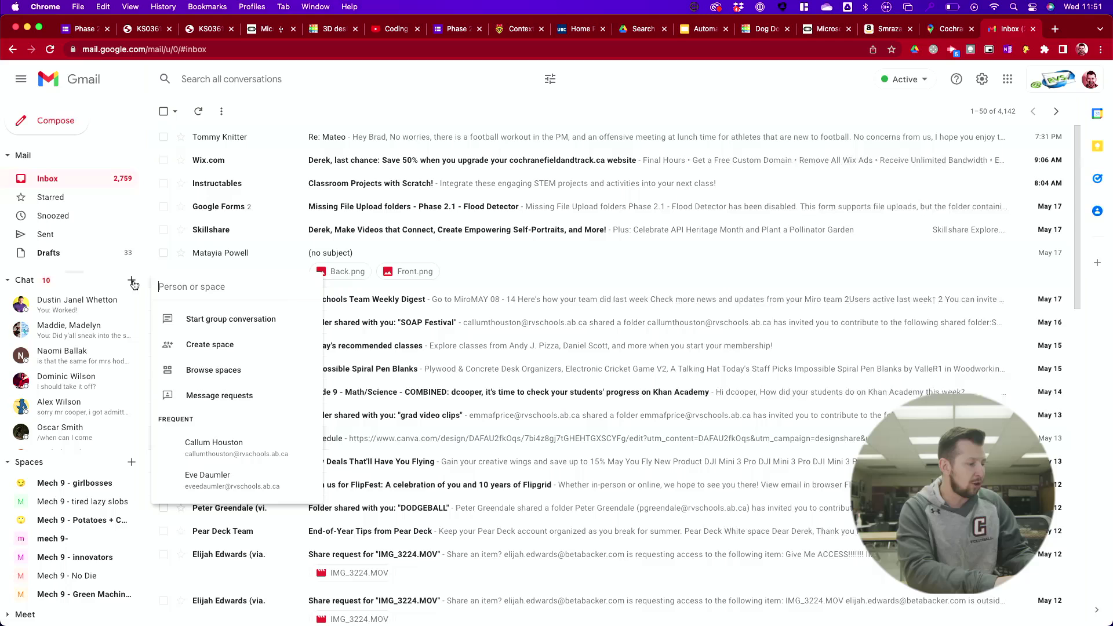
{"action": "left_click", "coordinate": [229, 319]}
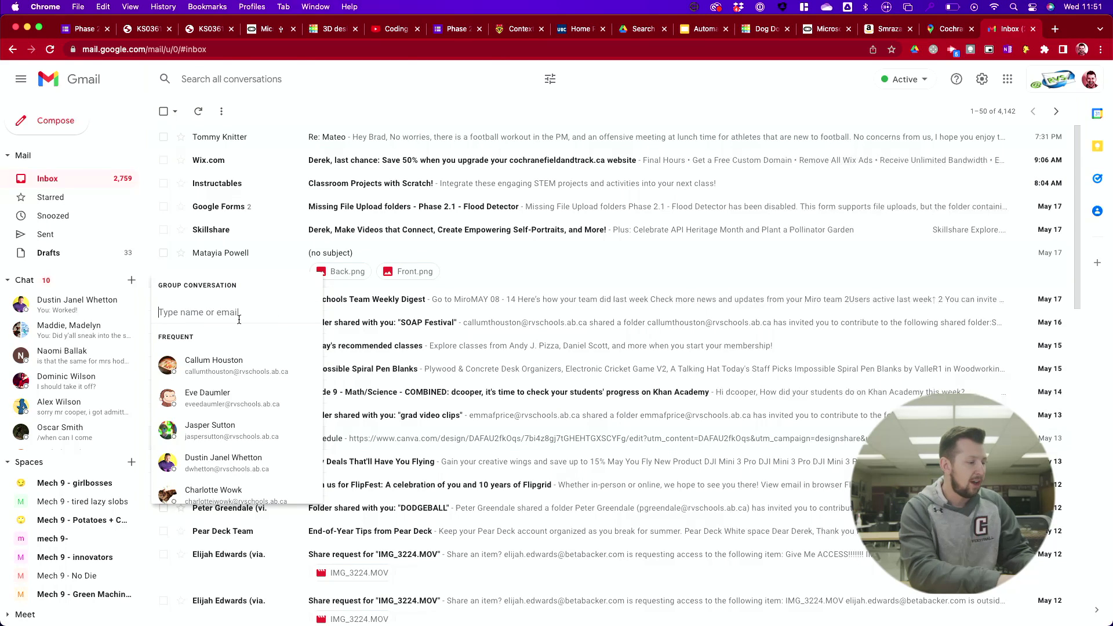
{"action": "type", "text": "Whetton"}
{"action": "key", "text": "Return"}
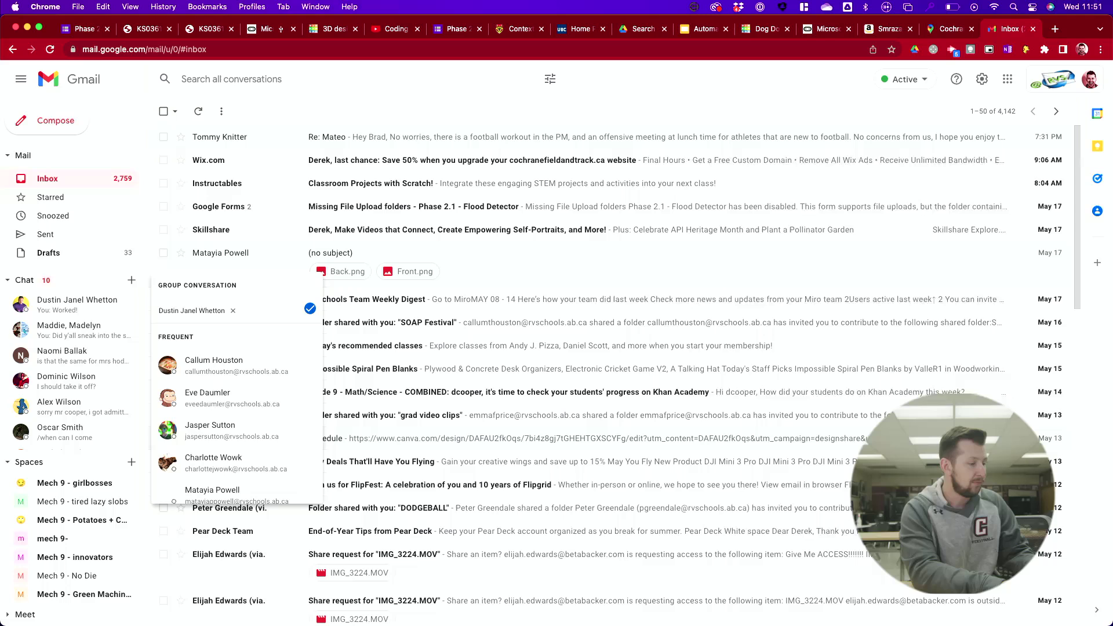
{"action": "type", "text": "Knitt"}
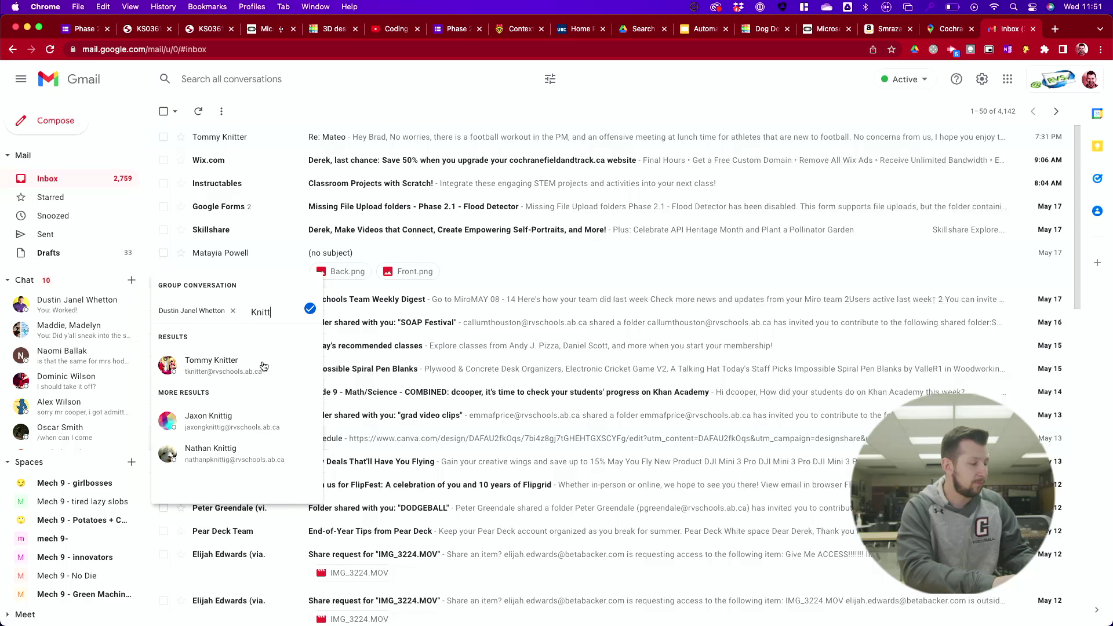
{"action": "key", "text": "Return"}
{"action": "left_click", "coordinate": [310, 331]}
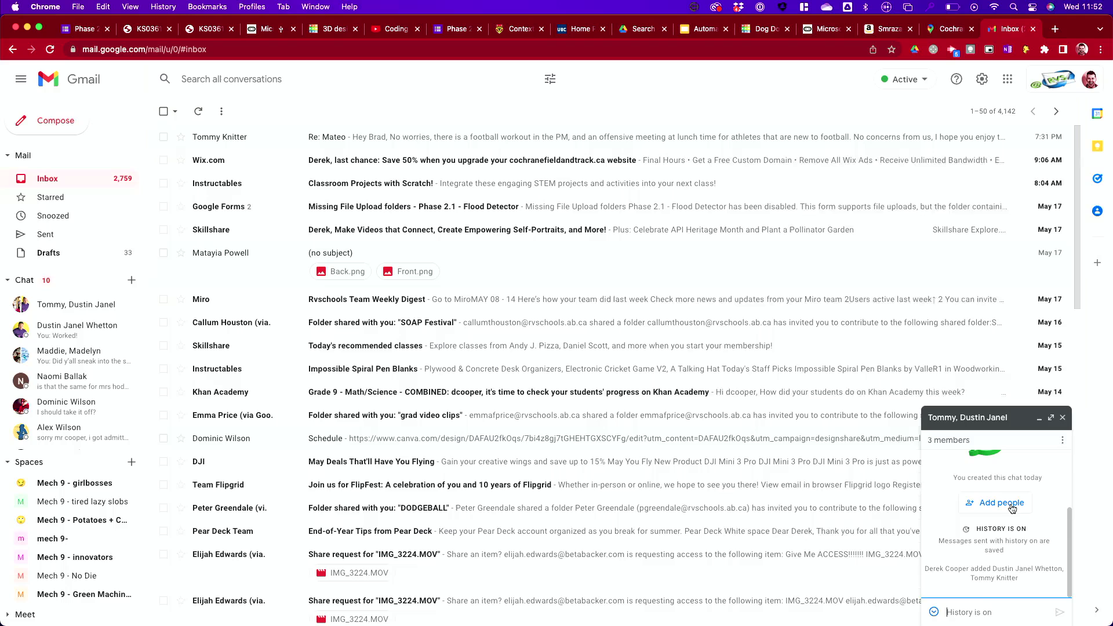
Expand the new group chat to full view and activate its message field
{"action": "left_click", "coordinate": [1050, 417]}
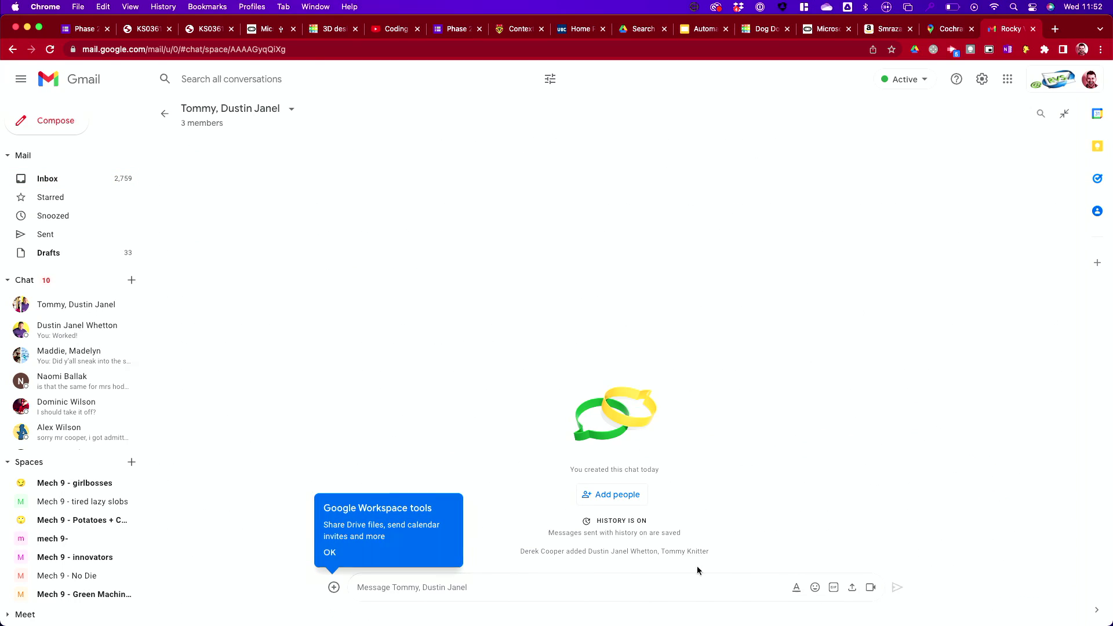
{"action": "left_click", "coordinate": [614, 591]}
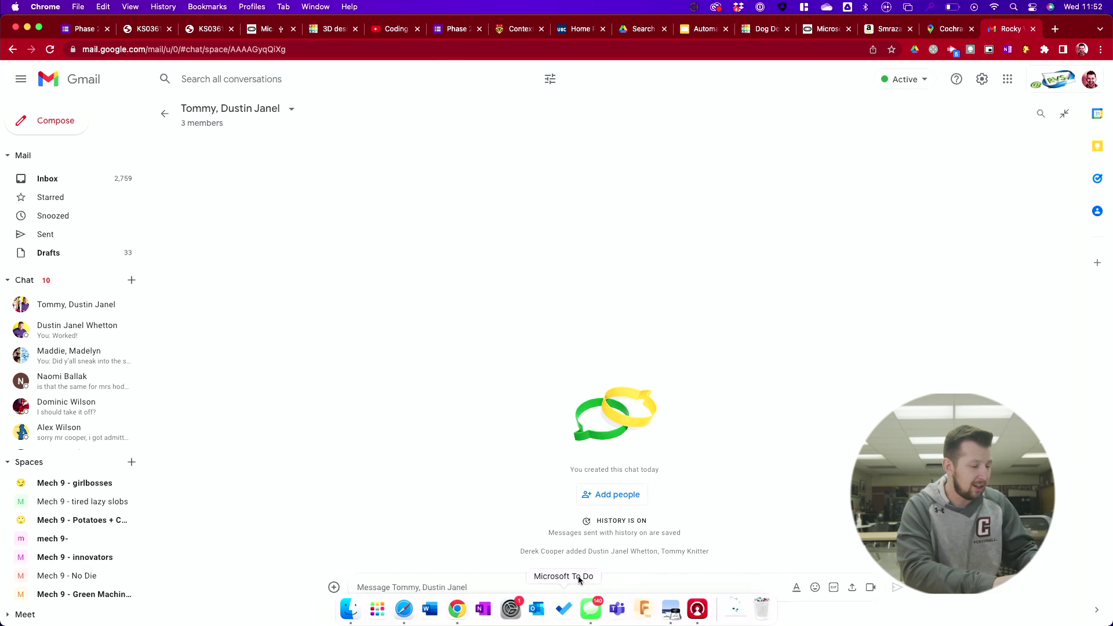
{"action": "mouse_move", "coordinate": [580, 625]}
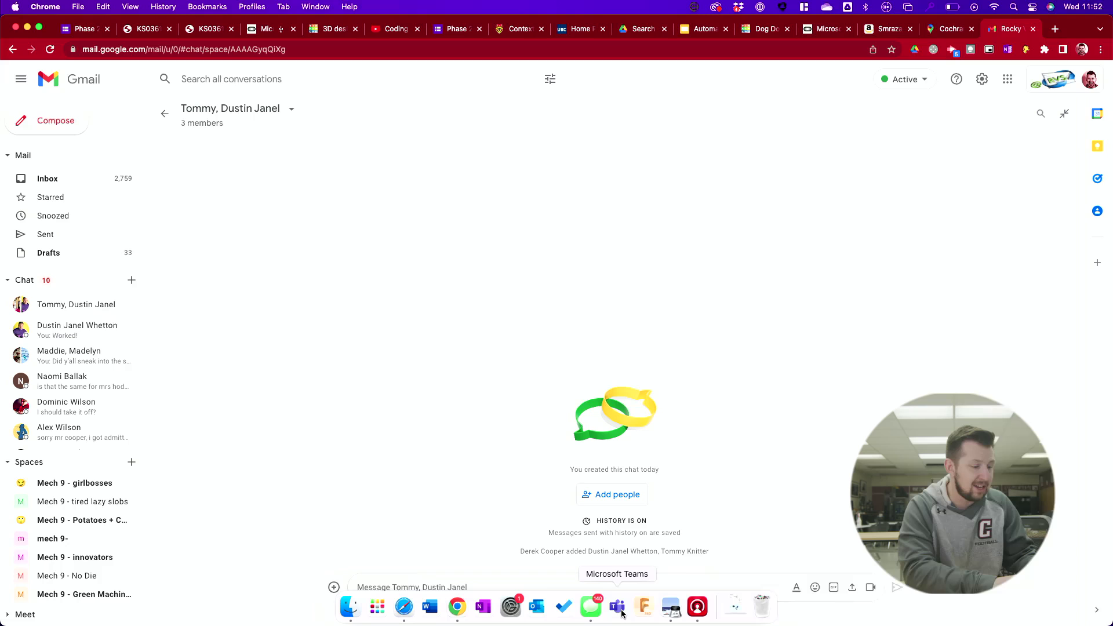